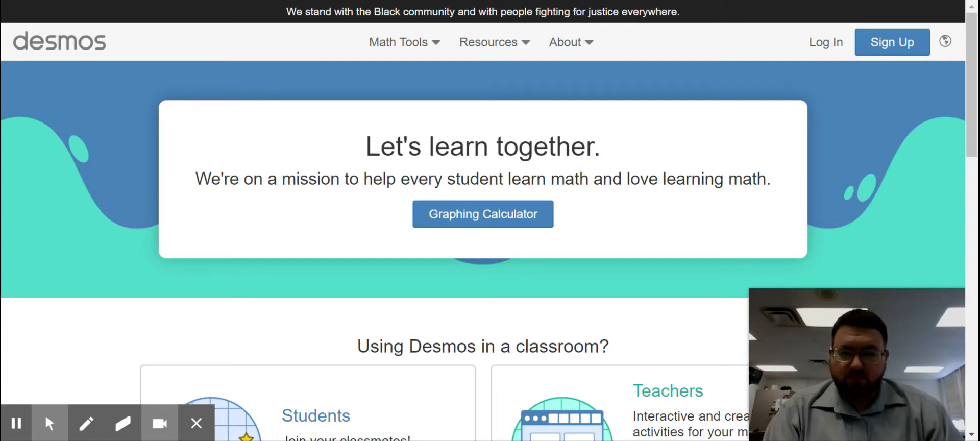
click(885, 46)
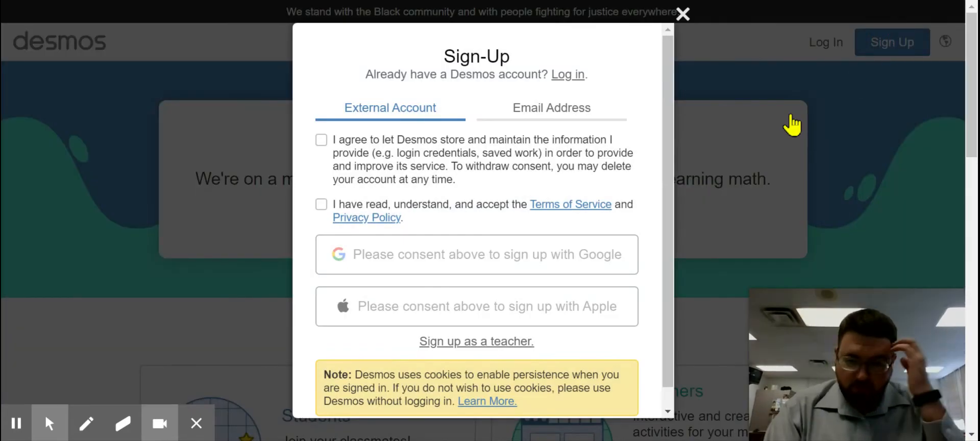
click(468, 174)
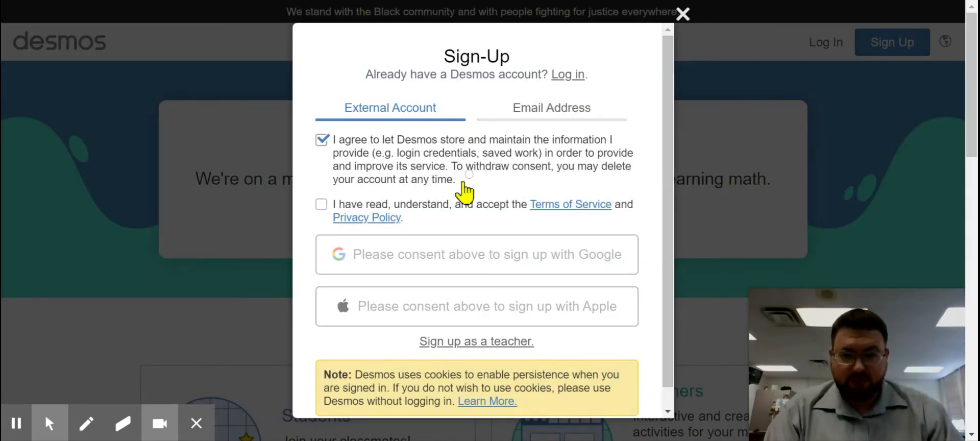
click(456, 208)
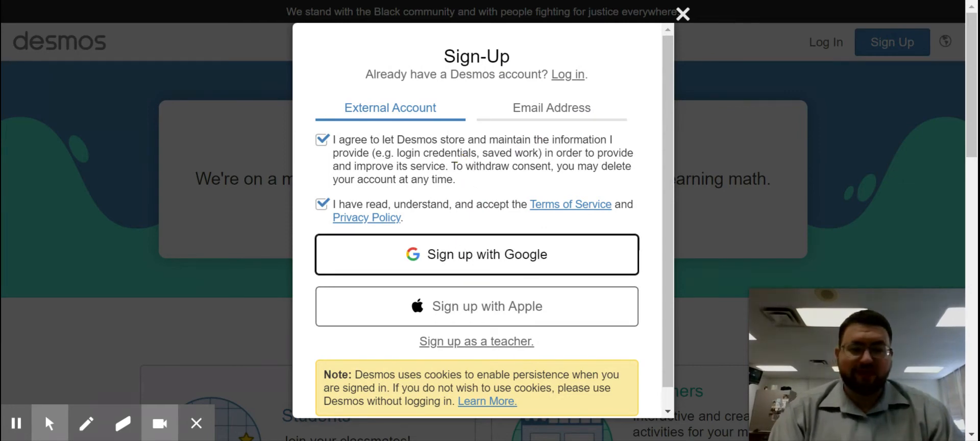
click(681, 15)
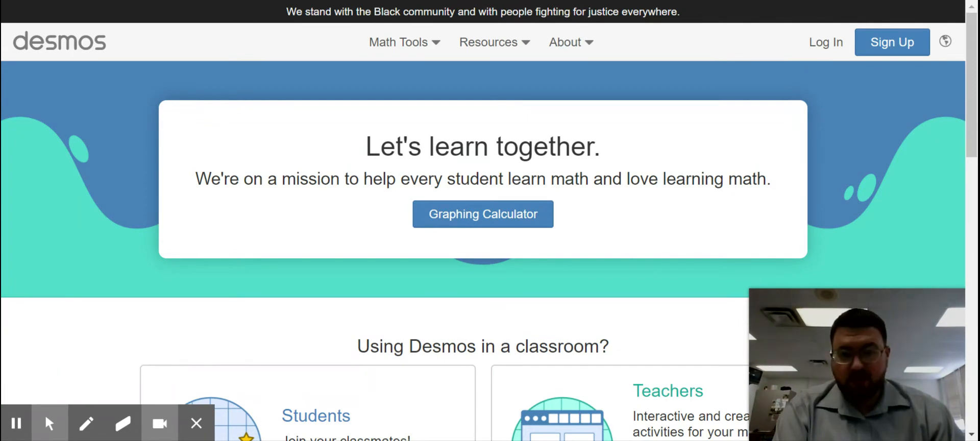
Step: Log in to Desmos with the Google account and open the Graphing Calculator
click(832, 48)
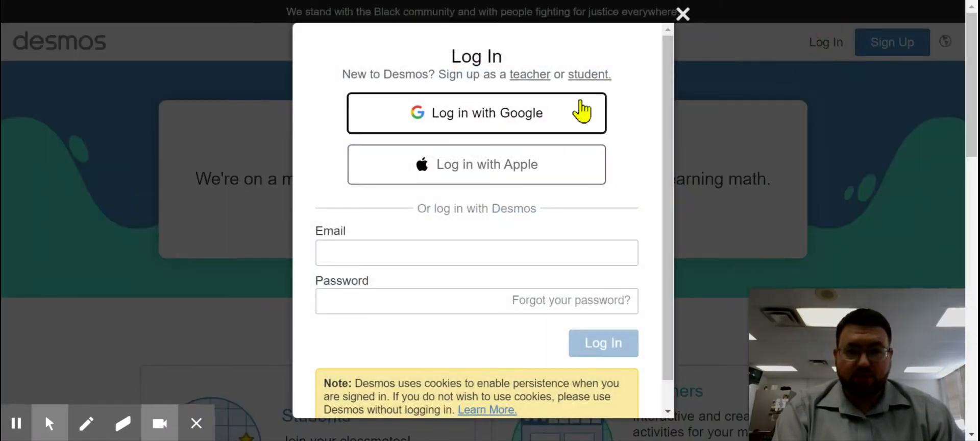
key(Escape)
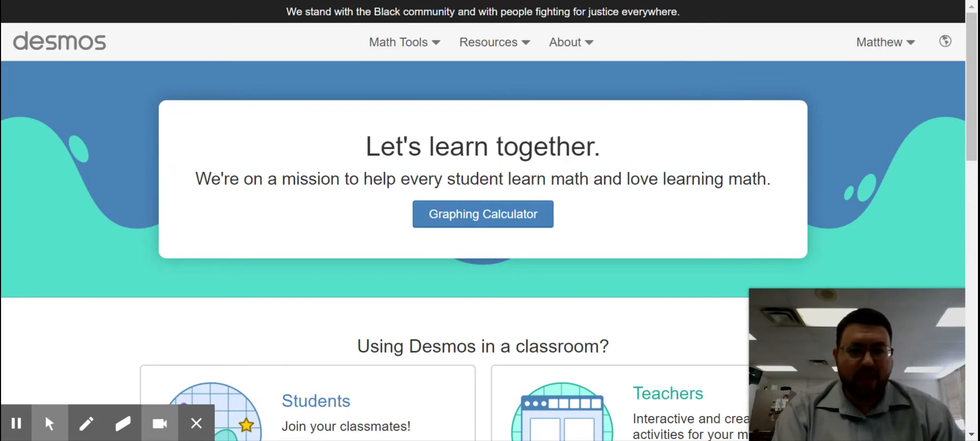
click(532, 214)
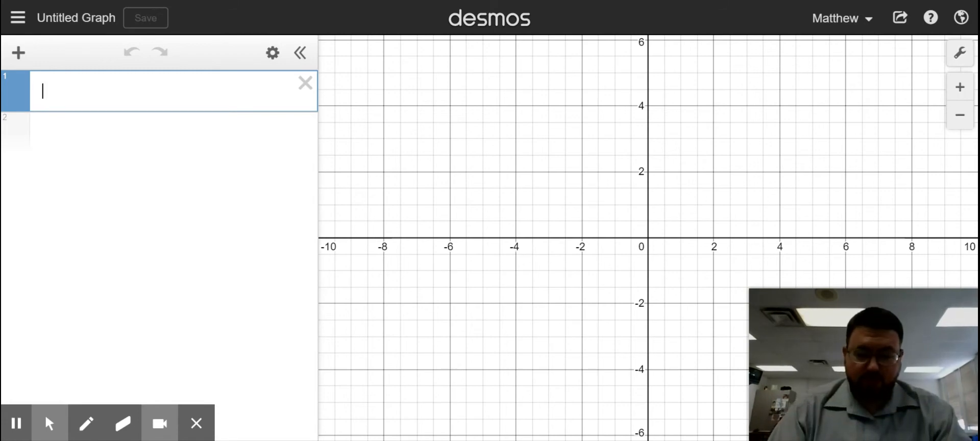
Step: Enter the expression 3 + 7(-5)/11 in the first line, with 7(-5) over 11 as a fraction
text(3 + 7)
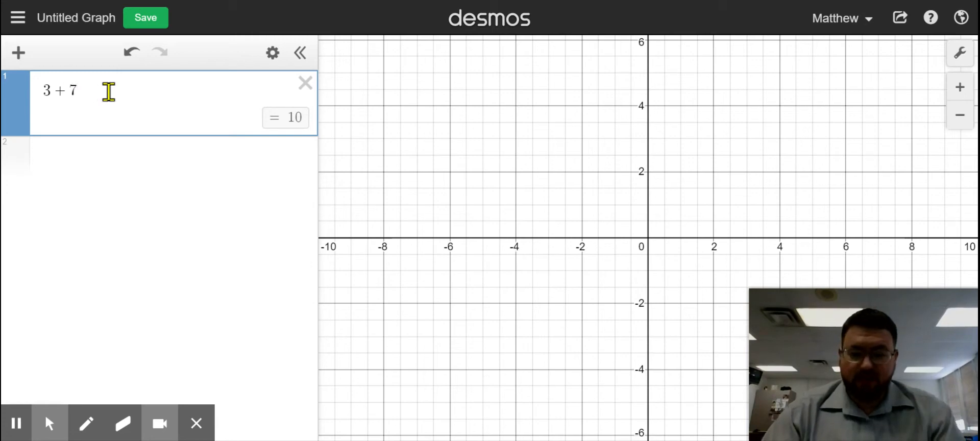
text((5))
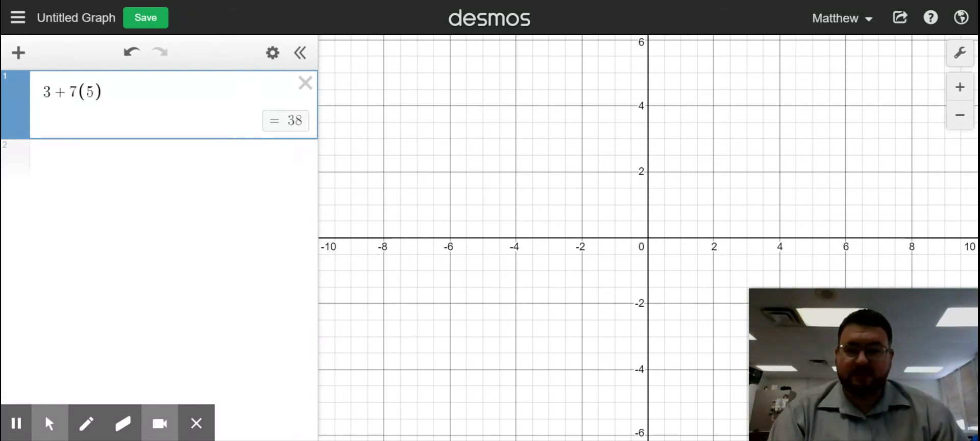
click(89, 92)
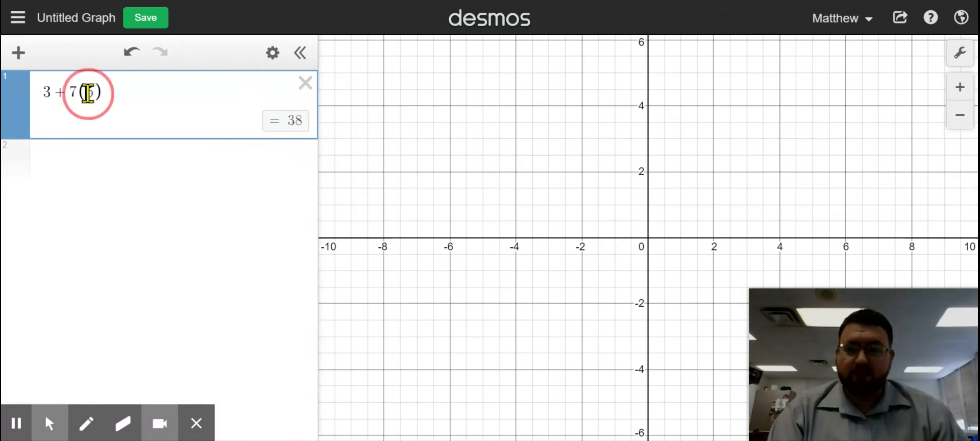
text(-)
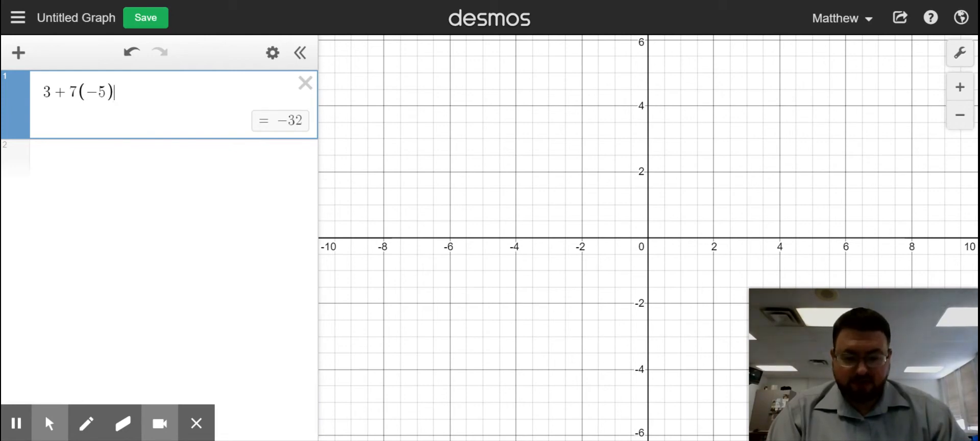
text(/)
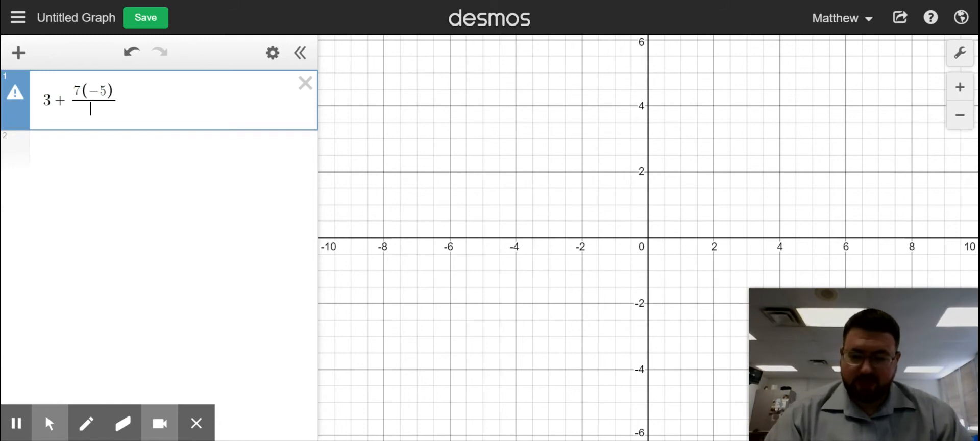
text(11)
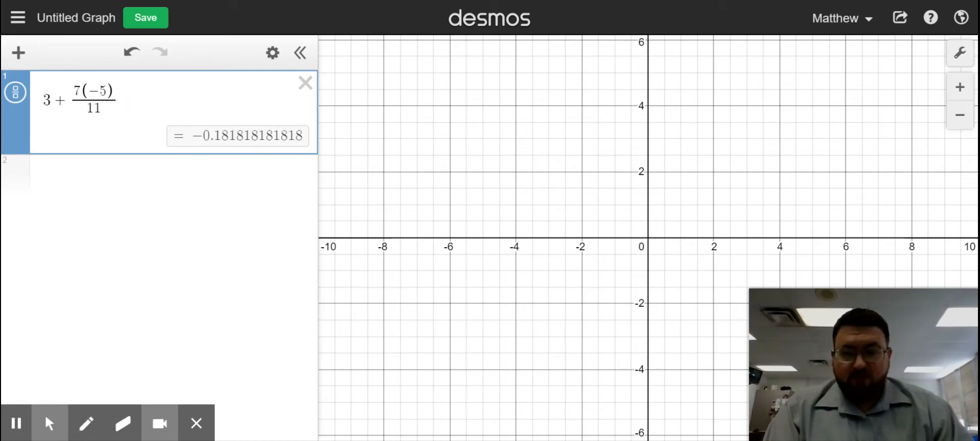
Step: Switch the first expression's result between fraction and decimal, leaving it displayed as a fraction
click(14, 94)
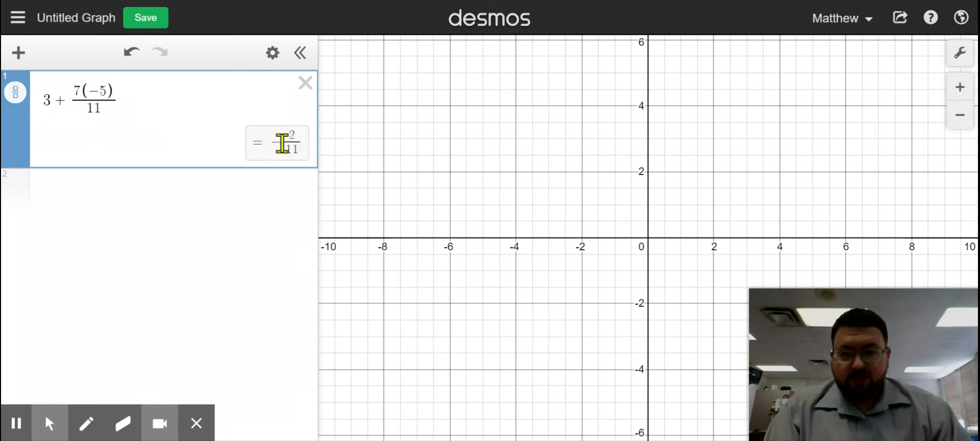
click(18, 97)
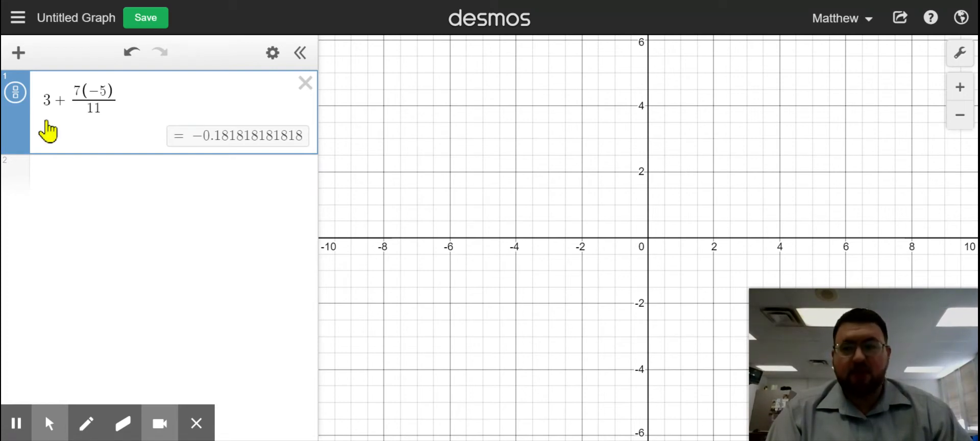
click(16, 94)
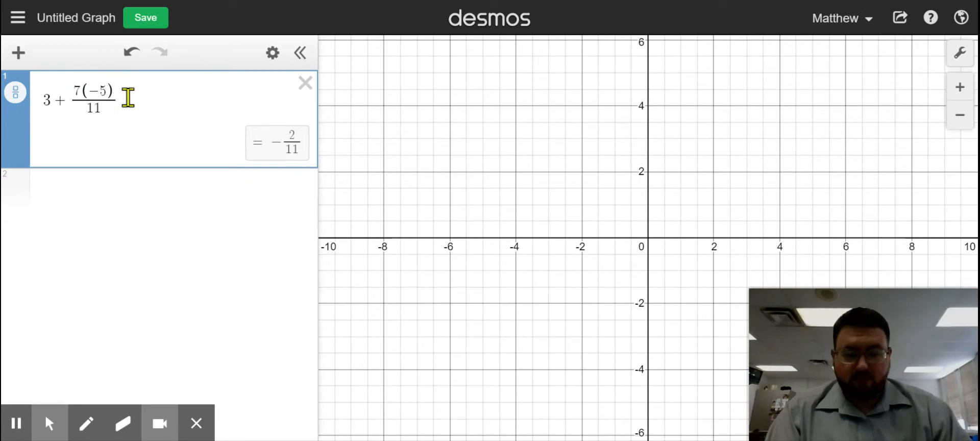
Step: Enter 2^7 as the second expression and start a new line below it
key(Return)
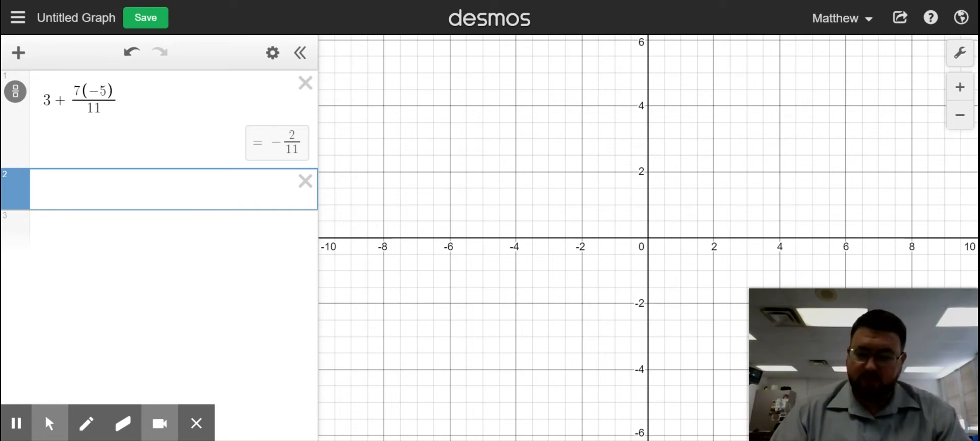
text(2)
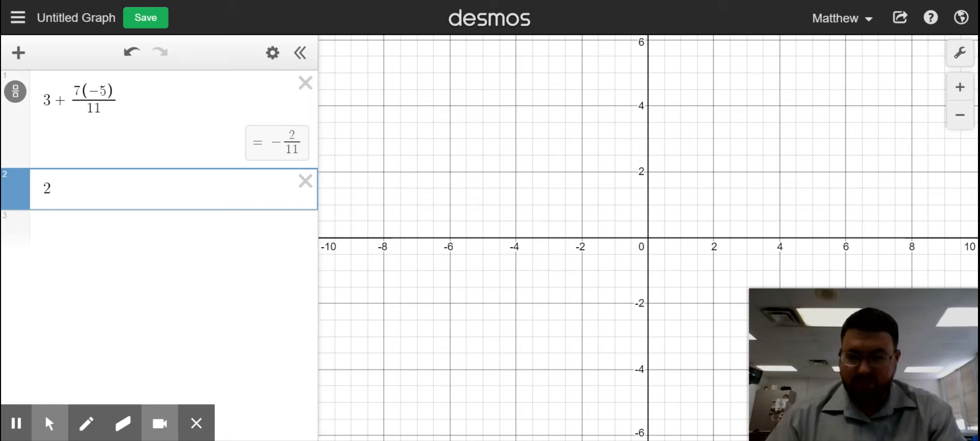
text(^)
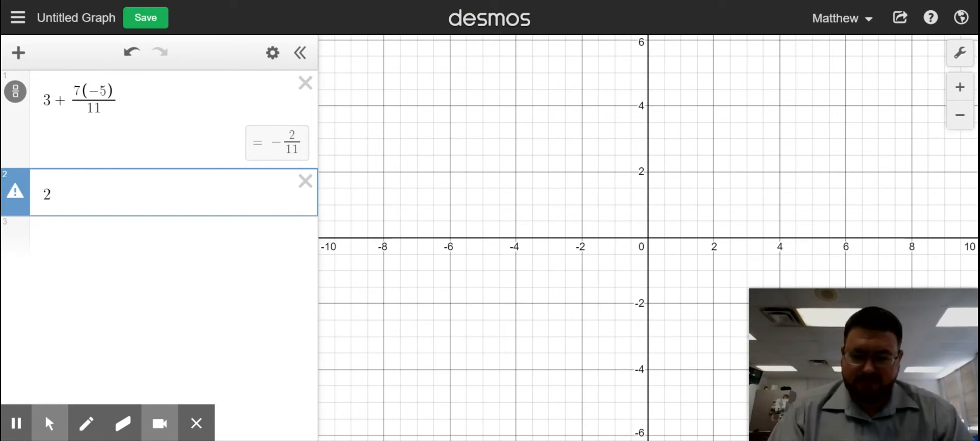
text(7)
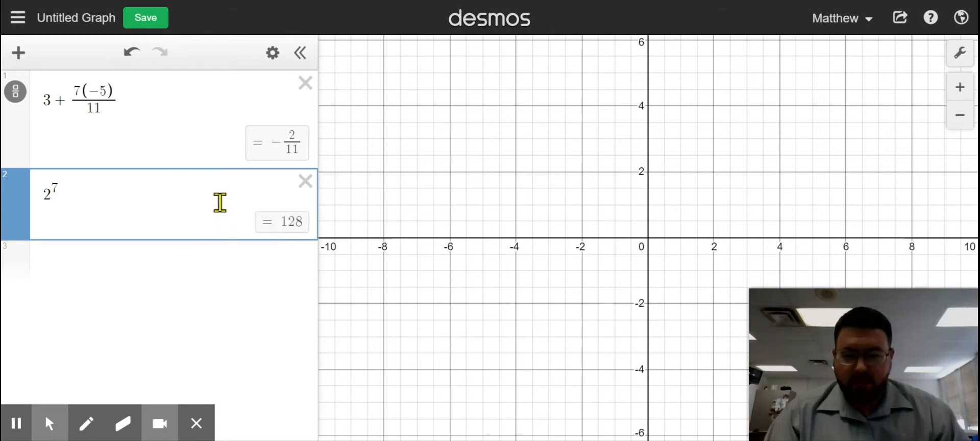
key(Return)
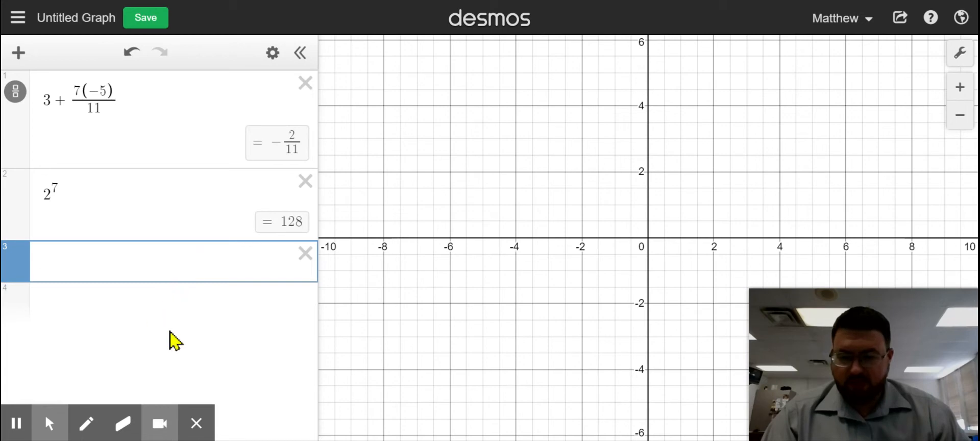
mouse_move(79, 425)
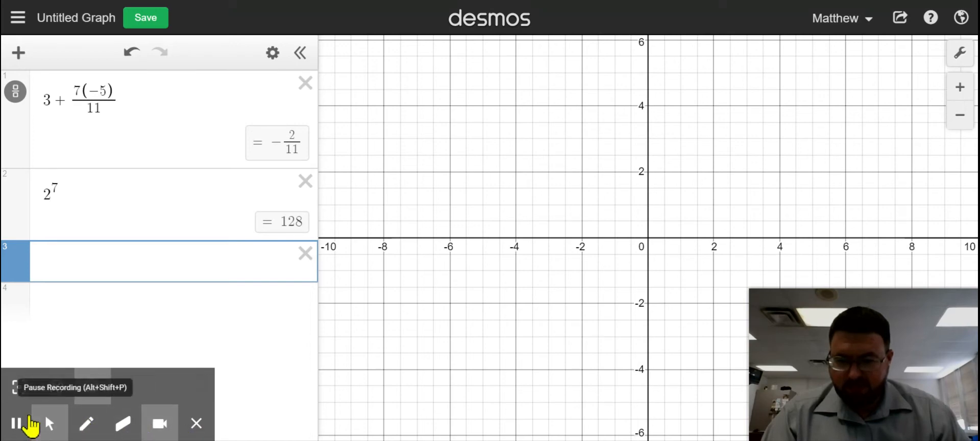
click(153, 429)
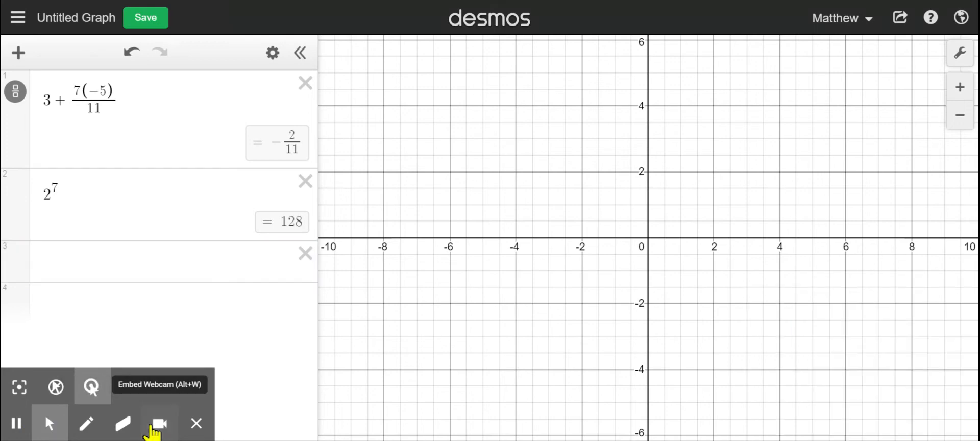
click(153, 429)
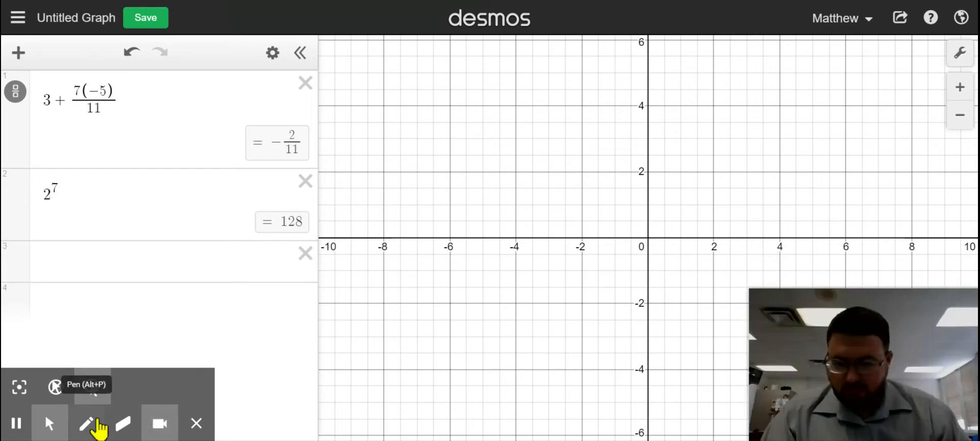
click(195, 427)
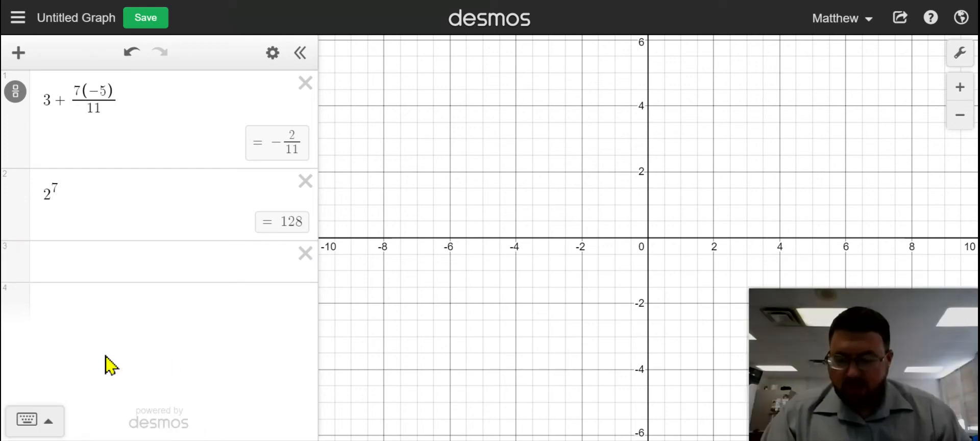
Step: Open the on-screen math keypad, look through its Trig and Misc functions, and close the keypad
click(56, 419)
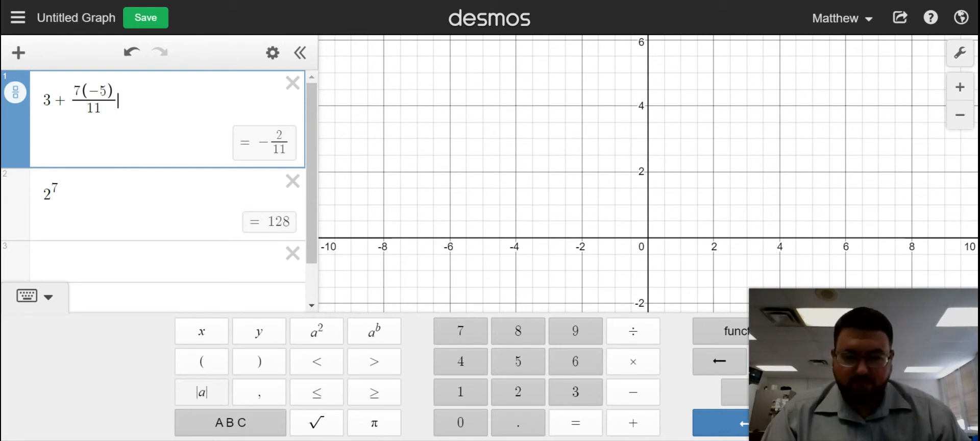
click(716, 333)
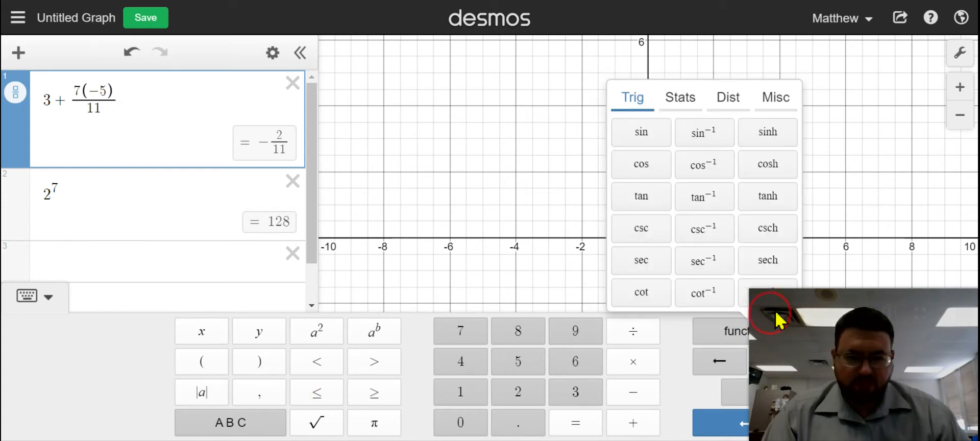
mouse_move(780, 318)
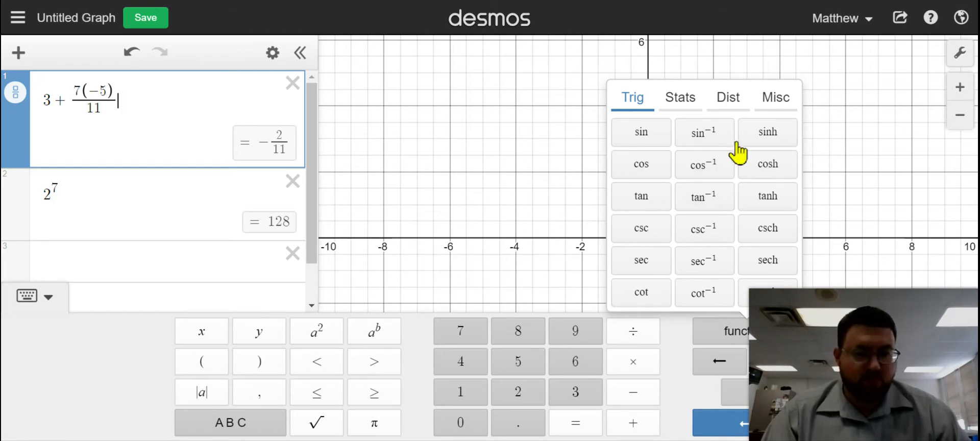
click(775, 100)
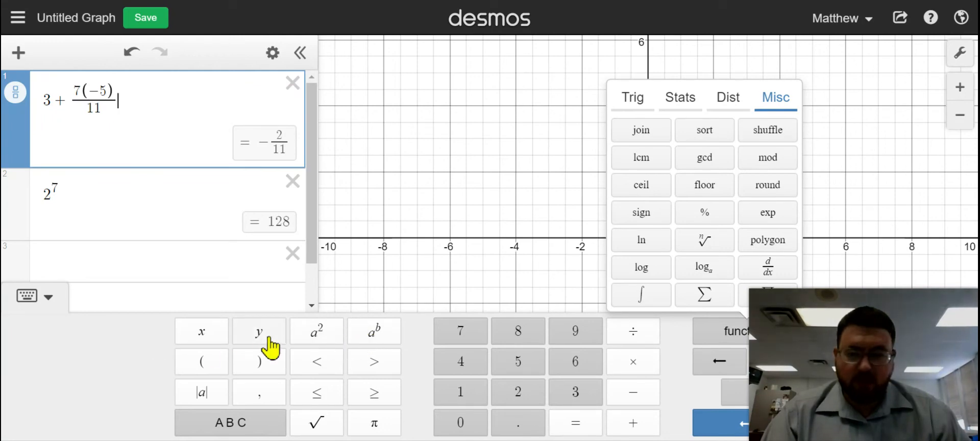
click(147, 217)
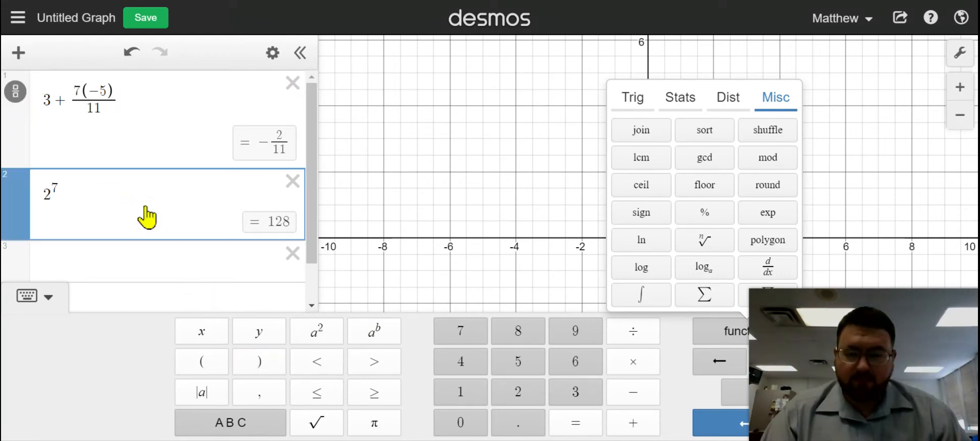
click(51, 294)
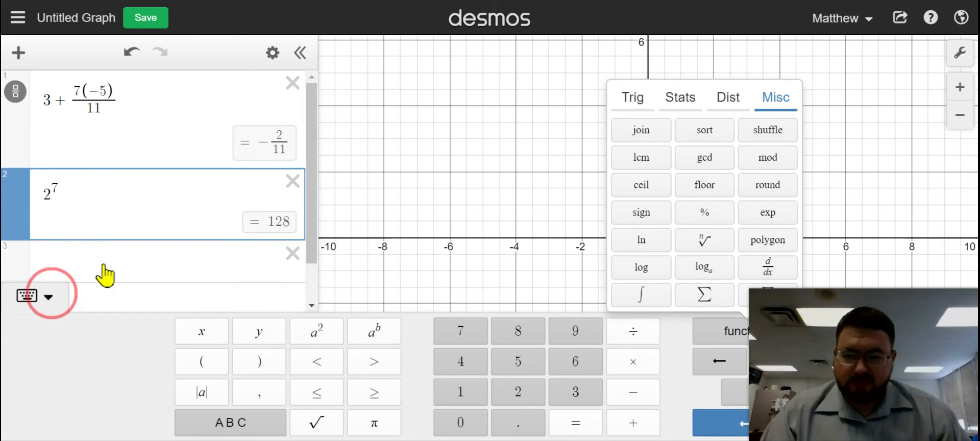
Step: Delete the existing expressions and graph f(x) = 3x + 1 in the first line
click(305, 181)
click(302, 91)
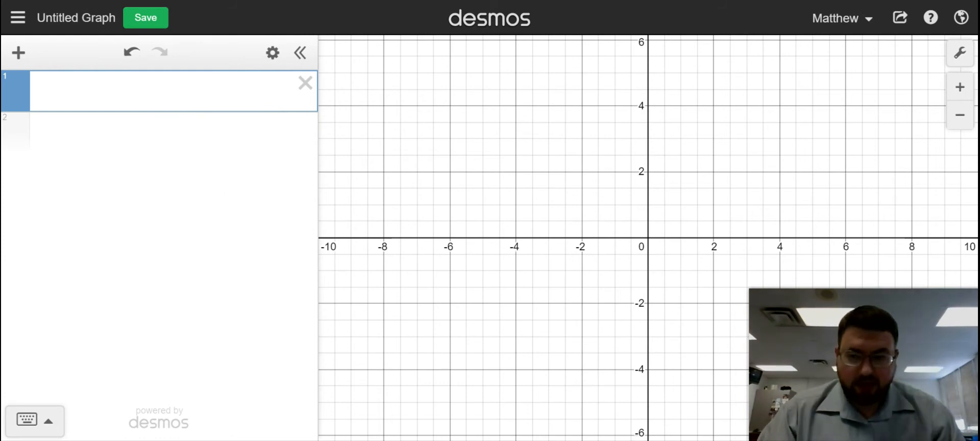
text(f(x)=)
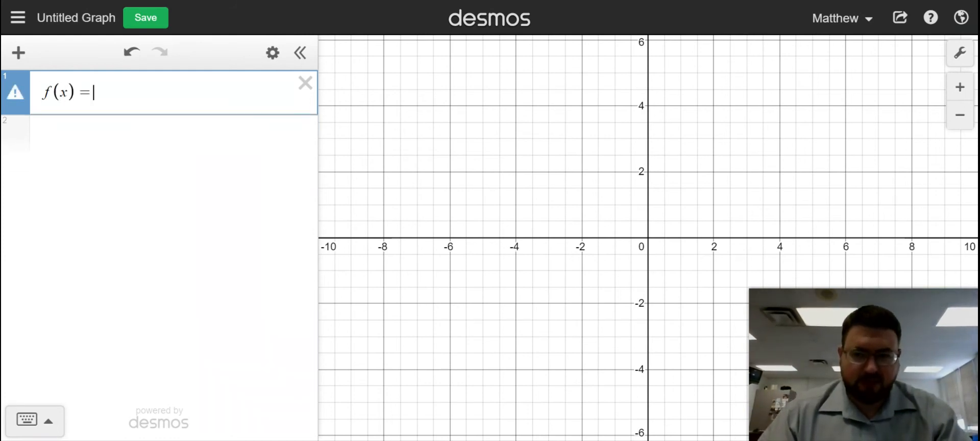
text(3x+1)
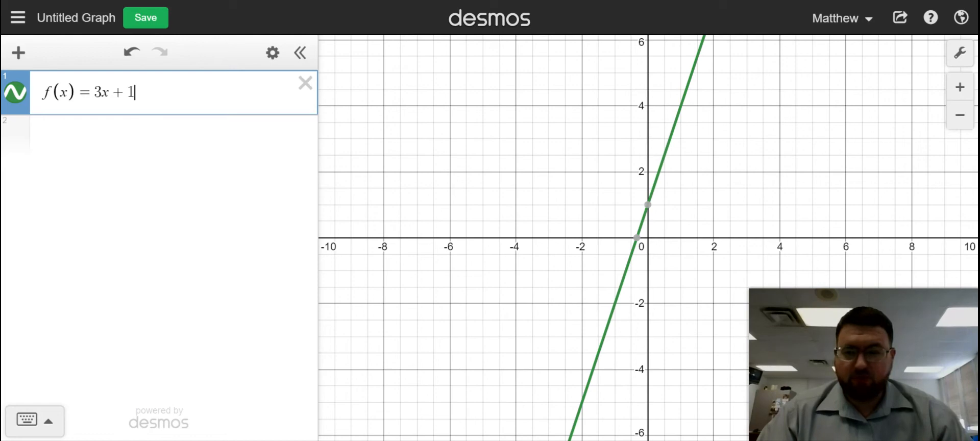
Step: Graph g(x) = -3x^2 + 2 on the line below f(x)
key(Return)
text(g()
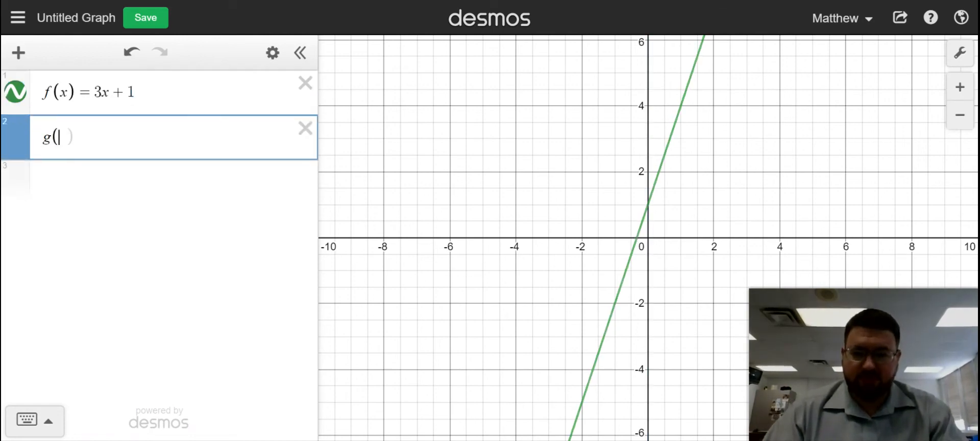
text(x)=-3x^2)
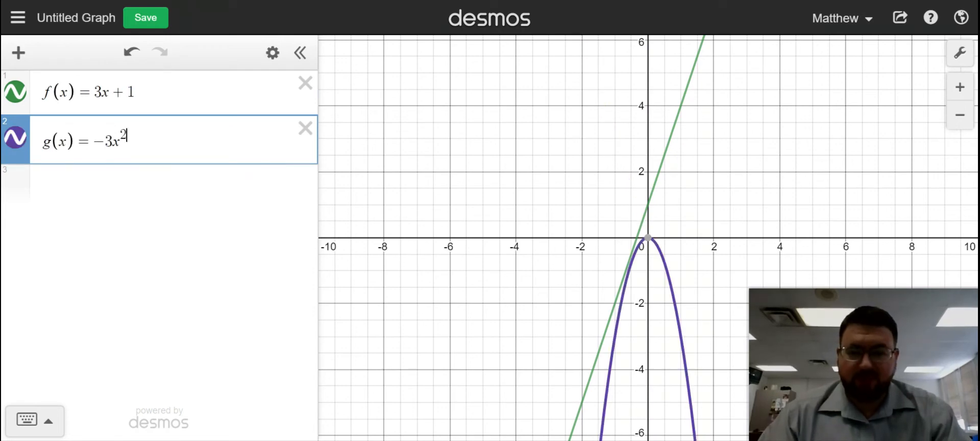
text(+2)
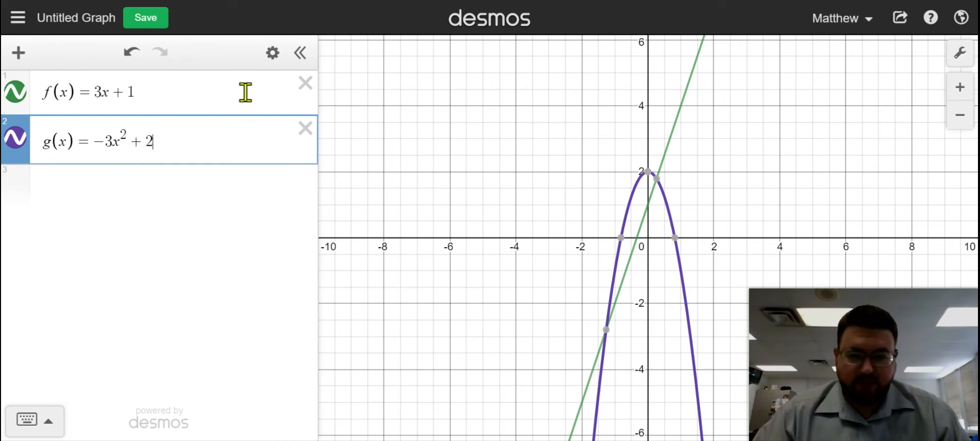
Step: Delete both functions and graph the line y = 2x - 5 in the first expression
click(304, 128)
click(305, 84)
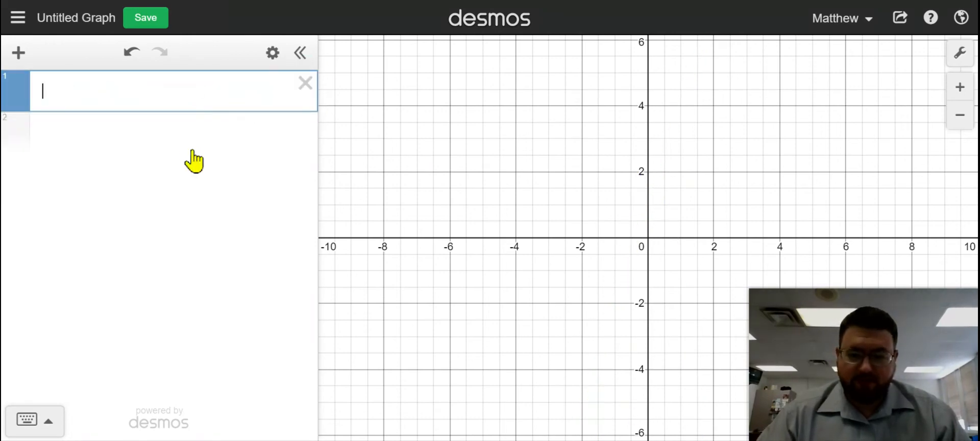
text(y=2x-5)
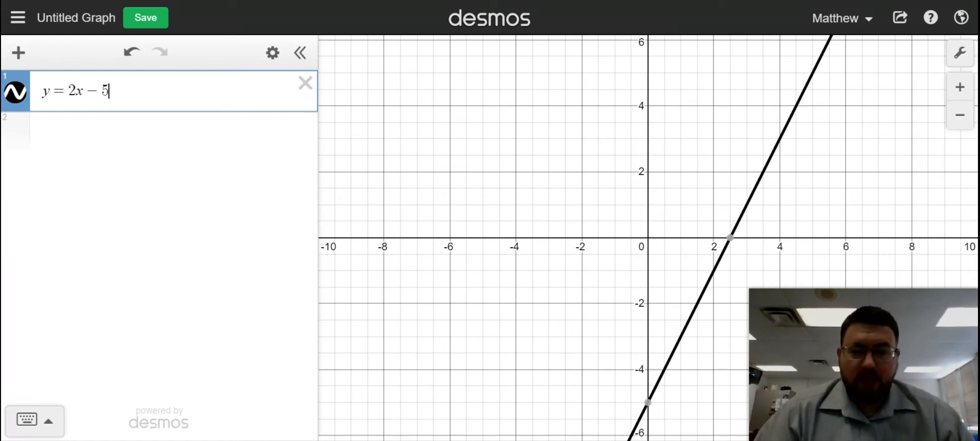
Step: Change the equation into the inequality y < 2x - 5 by replacing its equals sign
key(Left)
key(Left)
key(Left)
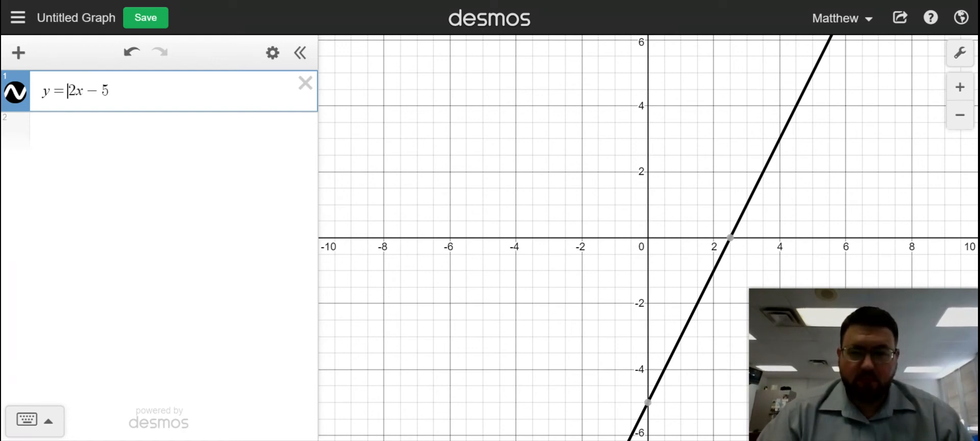
key(BackSpace)
text(<)
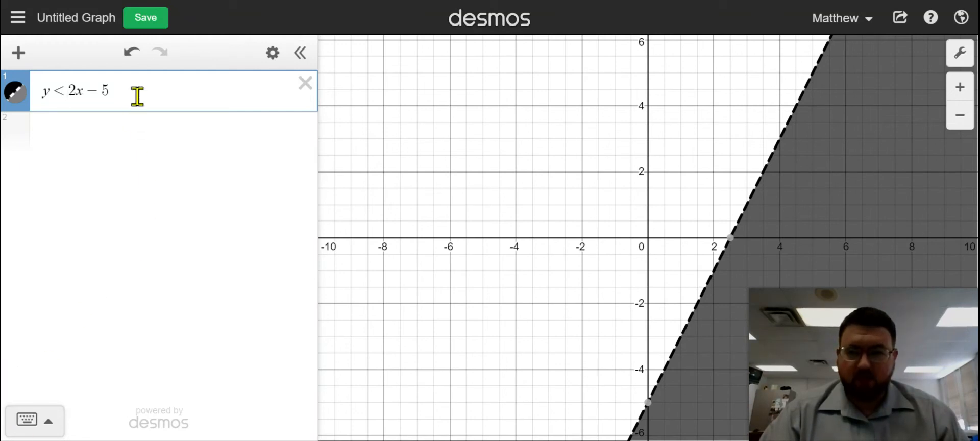
Step: Replace the inequality with the function f(x) = x^2 + 1
drag(136, 92, 37, 107)
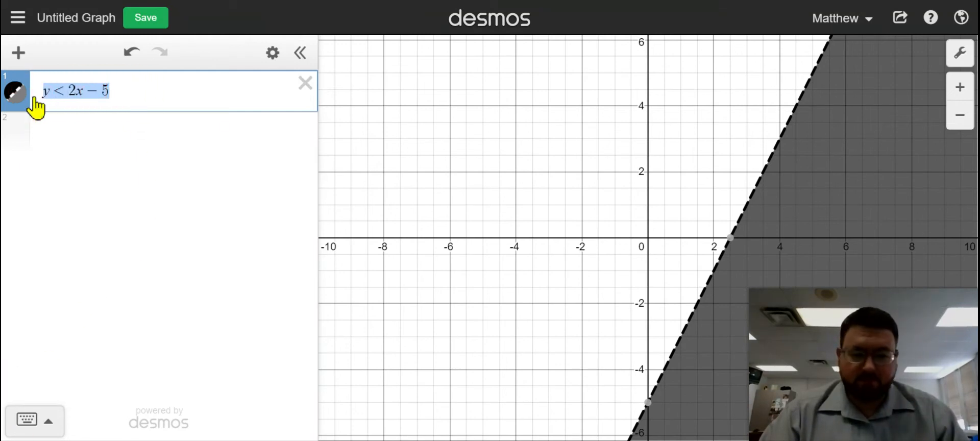
key(BackSpace)
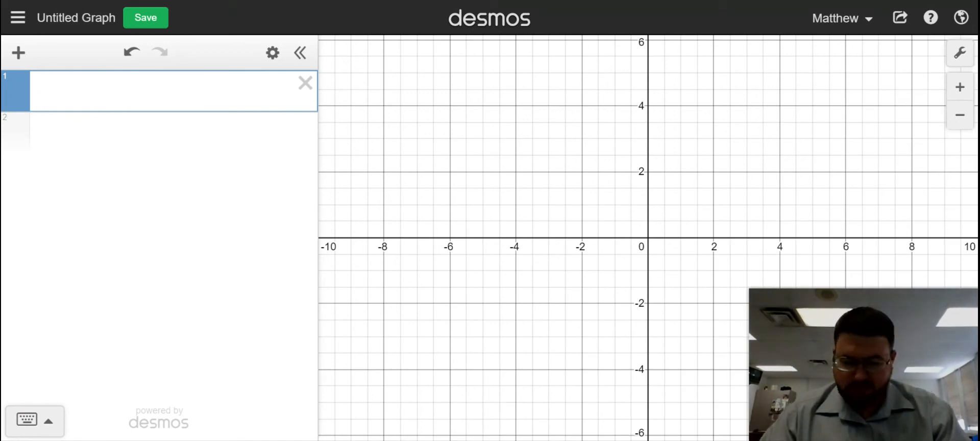
text(f(x)=)
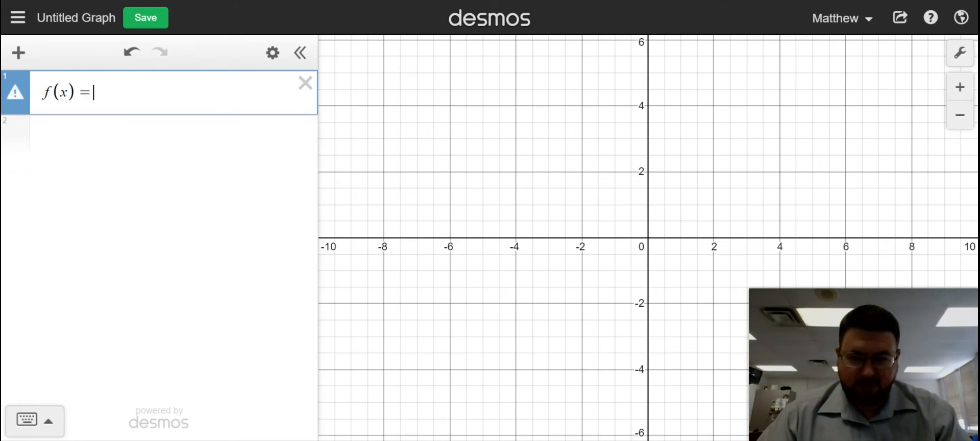
text(x)
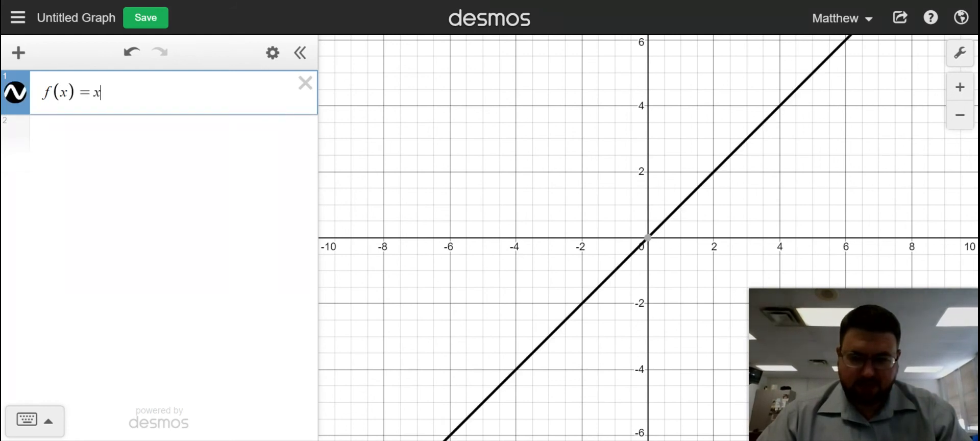
text(@)
key(BackSpace)
key(BackSpace)
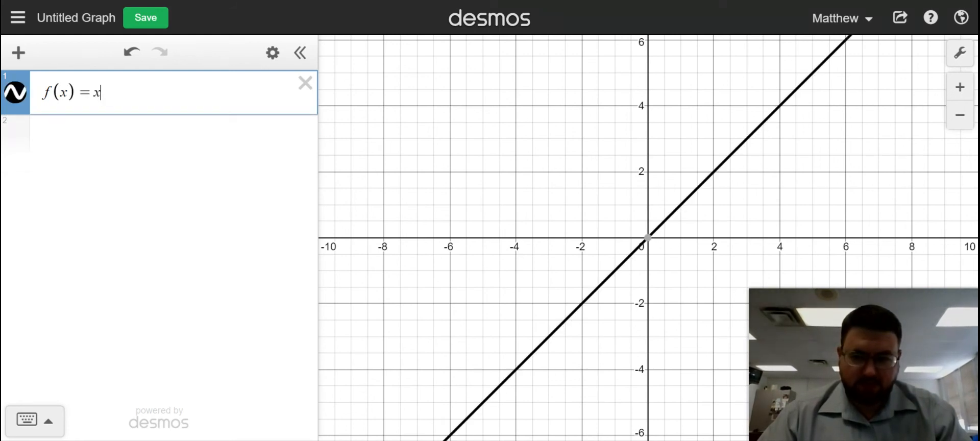
text(^2)
key(Right)
text(+1)
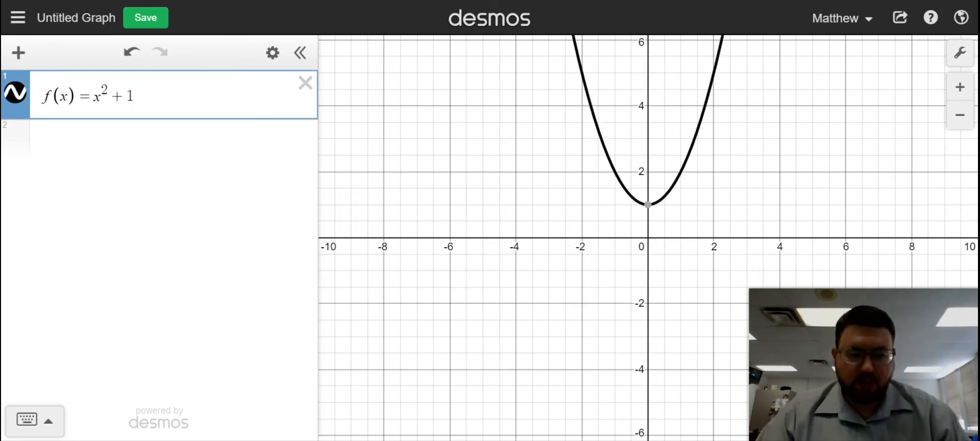
Step: Plot the points (0,1) and (1,2) on separate lines below the function
key(Return)
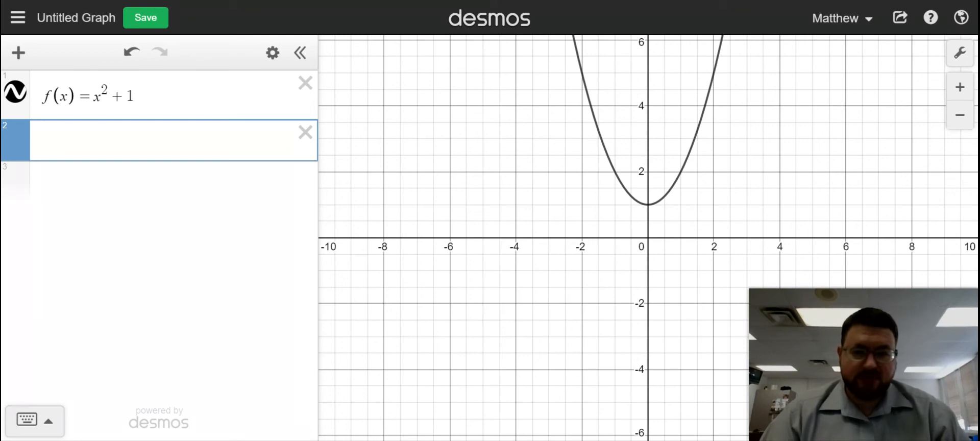
text((01)
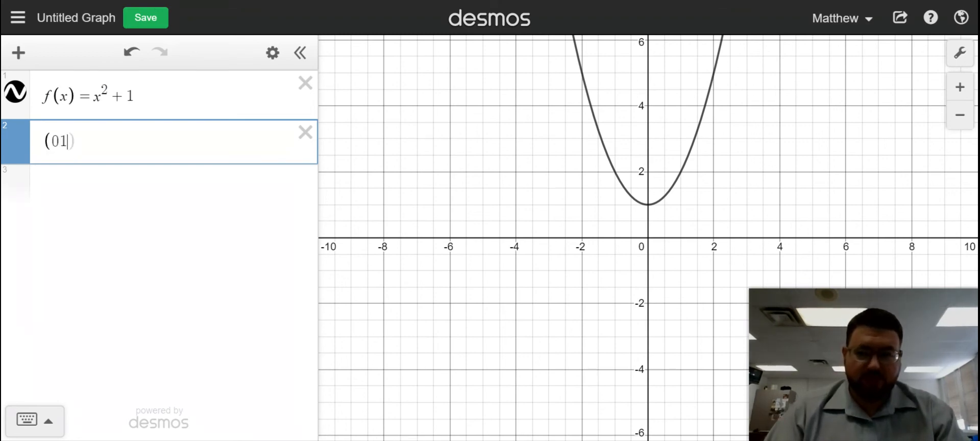
text(1)
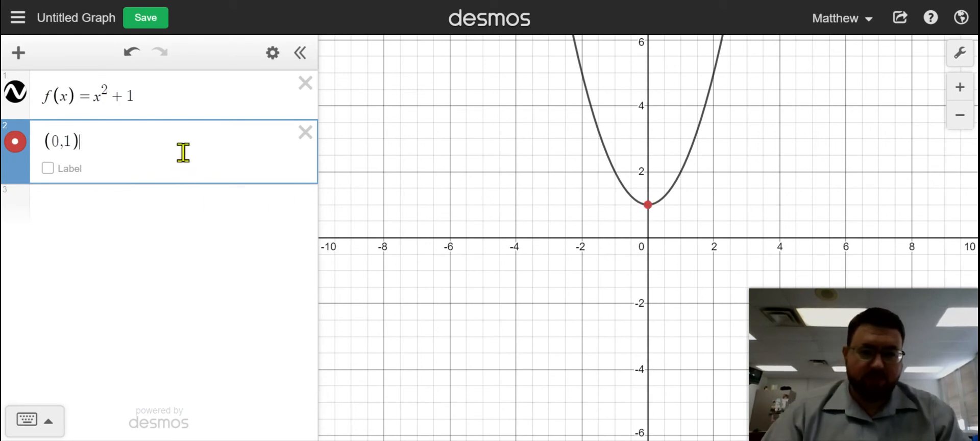
key(Return)
text(()
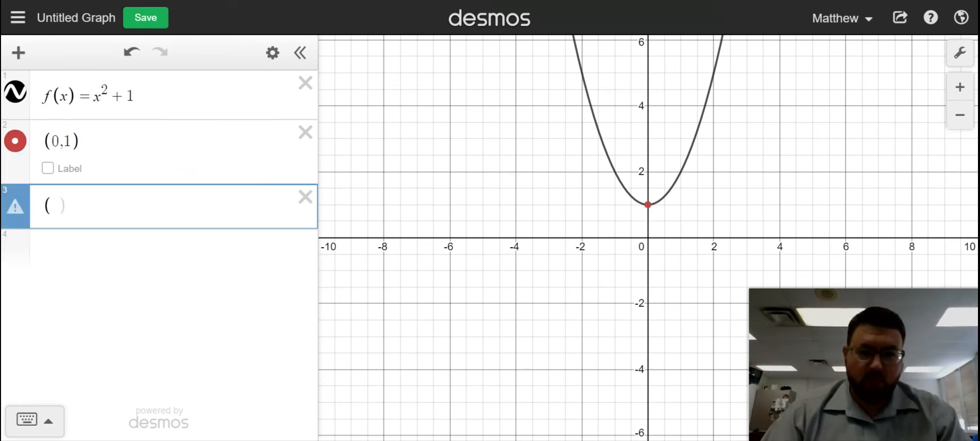
text(1,2))
Step: Add the points (2,5) and (-1,2) on two further lines and deselect the expression list
key(Return)
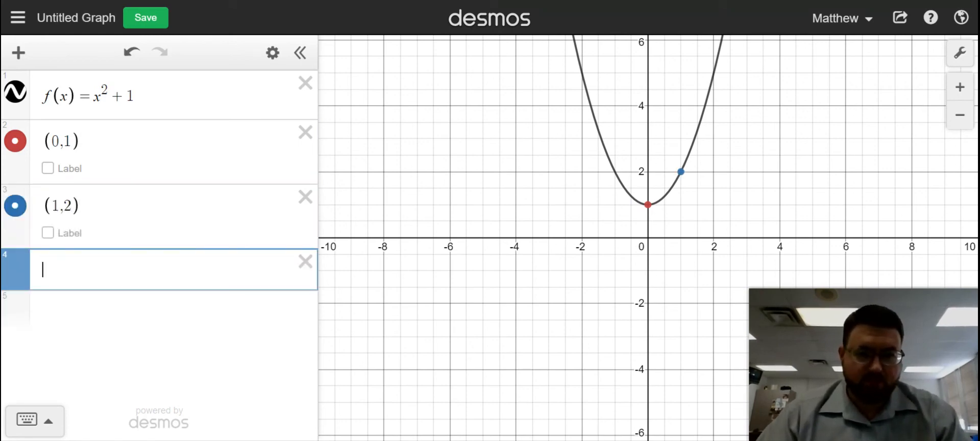
text((2,5)
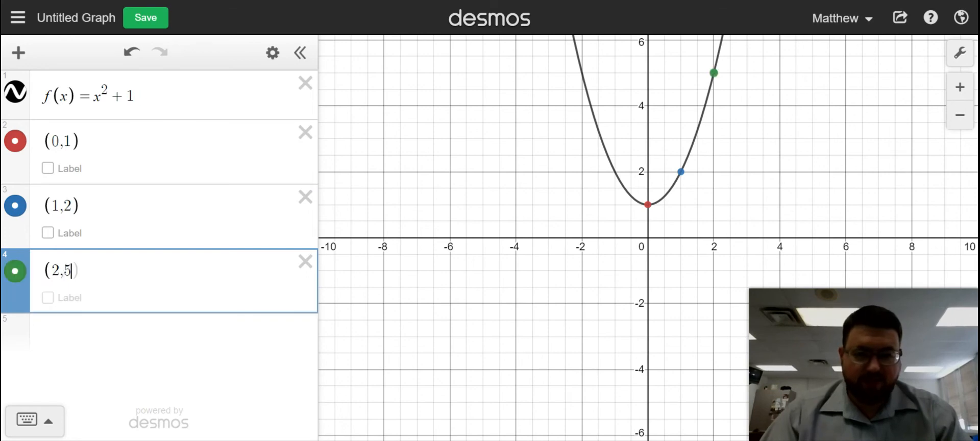
key(Return)
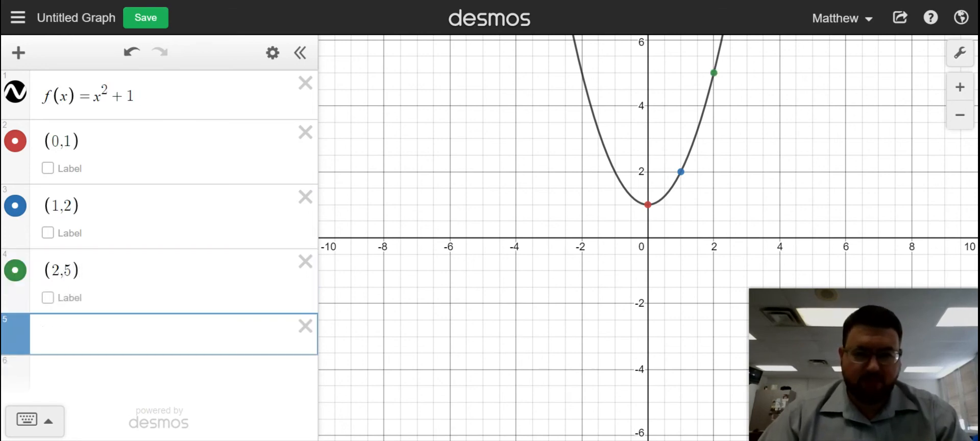
text((-1,2))
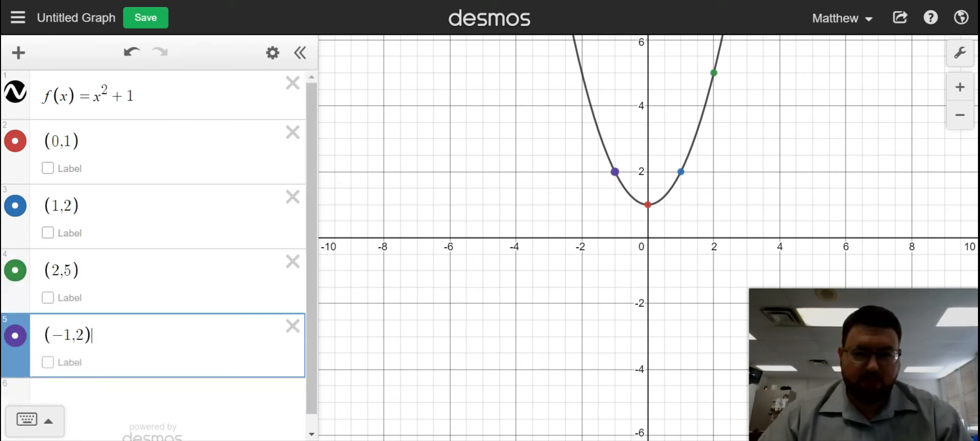
click(476, 133)
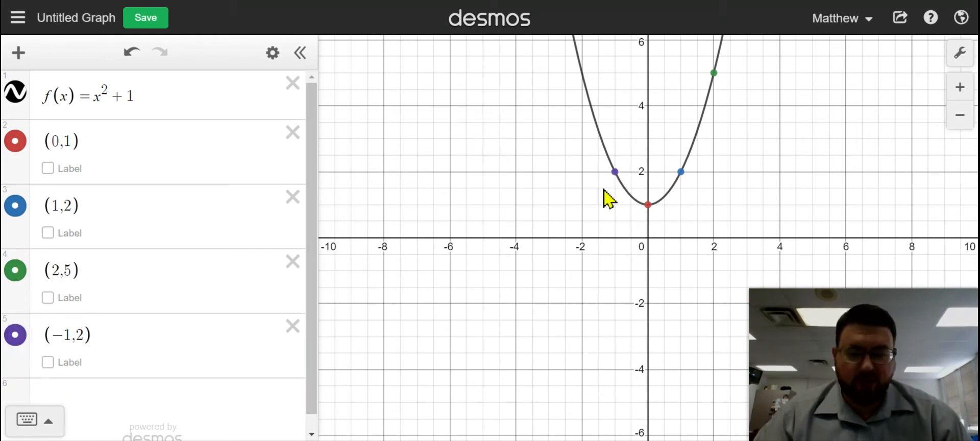
Step: Toggle the visibility of the parabola and the point (0,1), leaving both shown on the graph
click(15, 102)
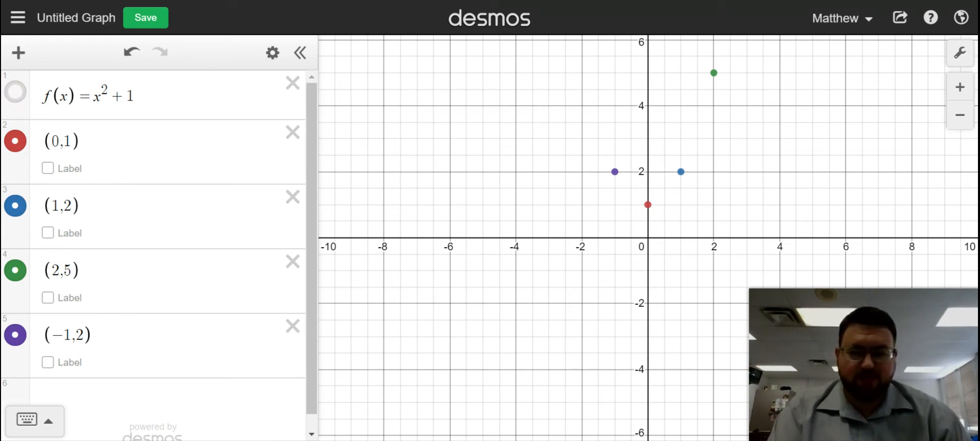
click(15, 93)
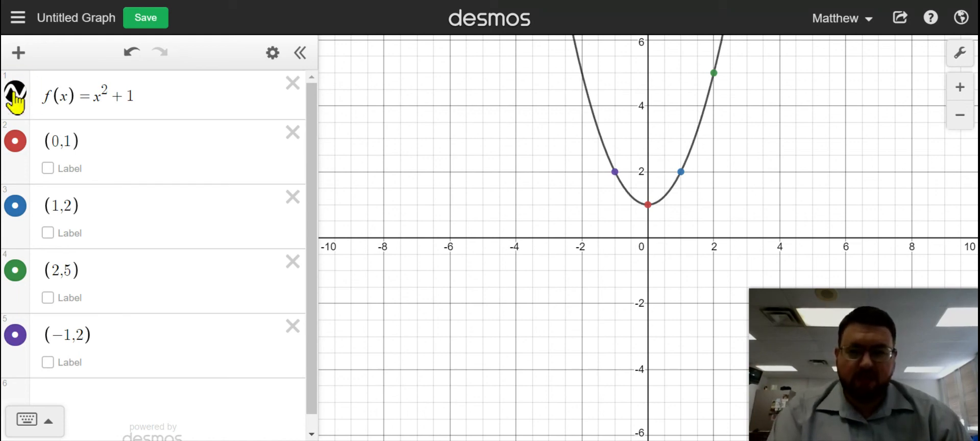
click(15, 145)
click(15, 145)
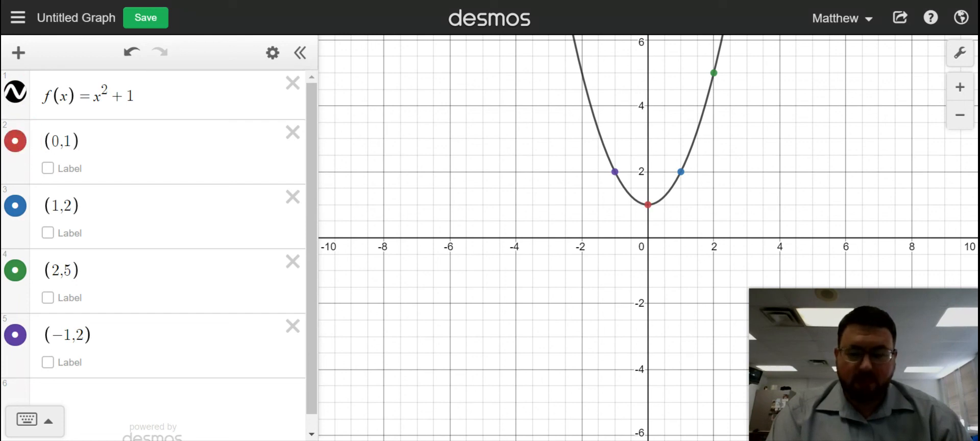
click(16, 96)
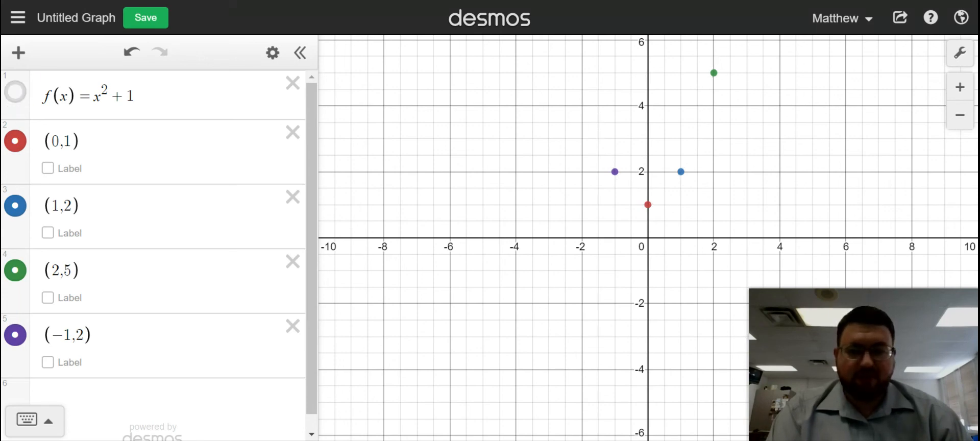
click(15, 97)
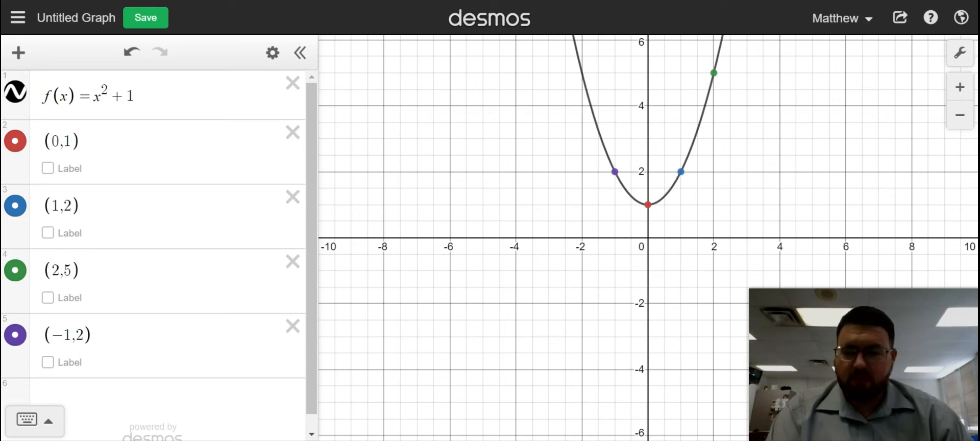
Step: Open the expression list for editing, try a dashed style on f(x), restore the solid style and colour the curve orange
click(271, 52)
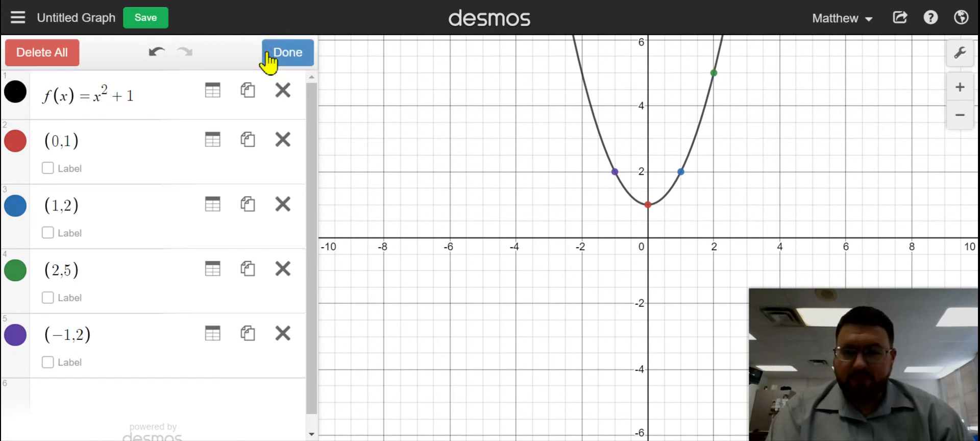
click(16, 92)
click(78, 91)
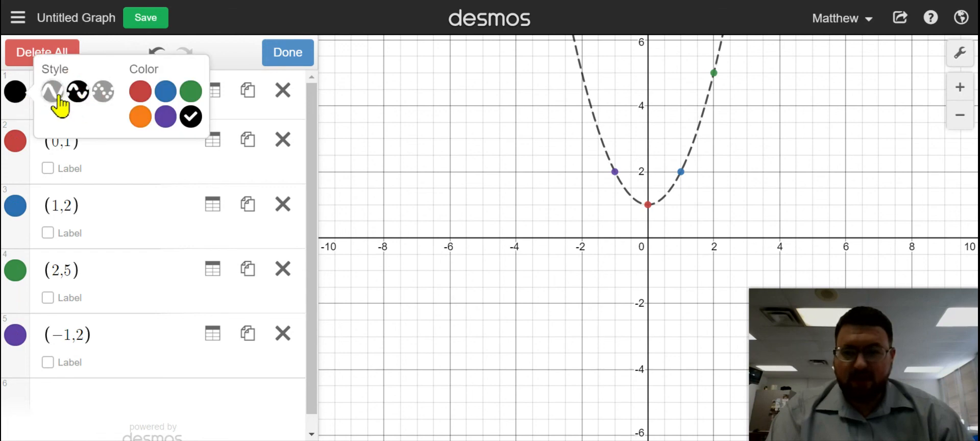
click(56, 94)
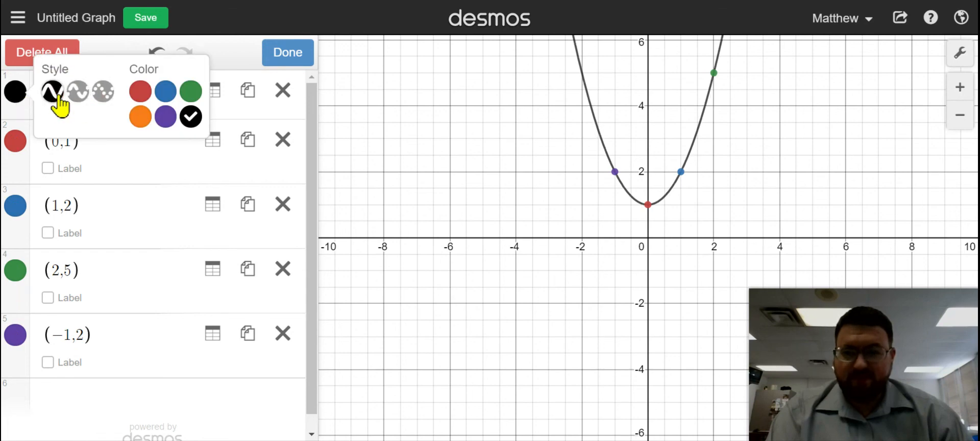
click(145, 121)
Step: Colour the points (1,2), (2,5) and (-1,2) red
click(21, 207)
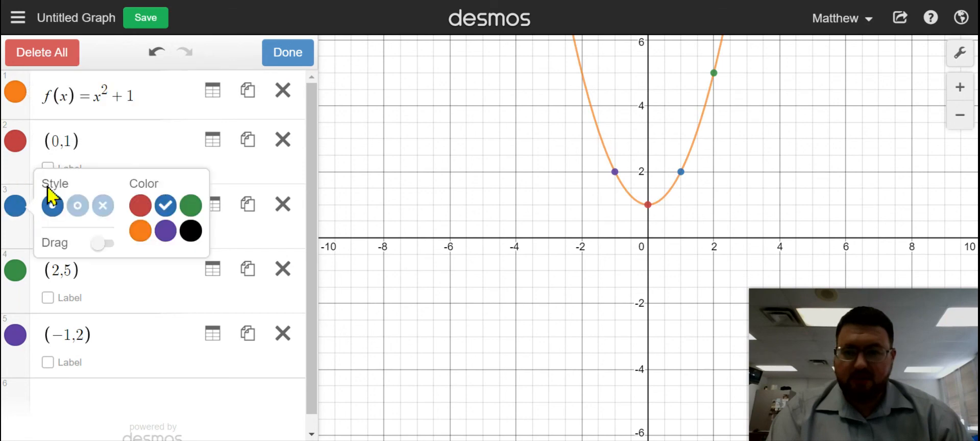
click(139, 206)
click(20, 272)
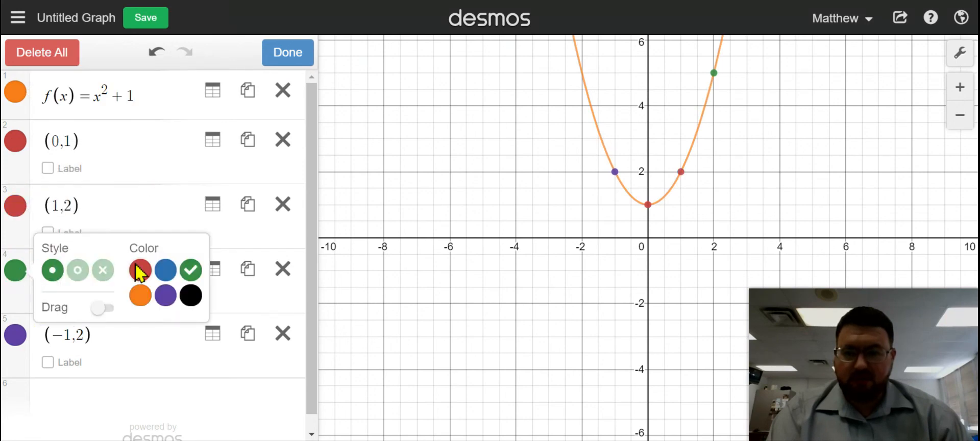
click(139, 271)
click(23, 338)
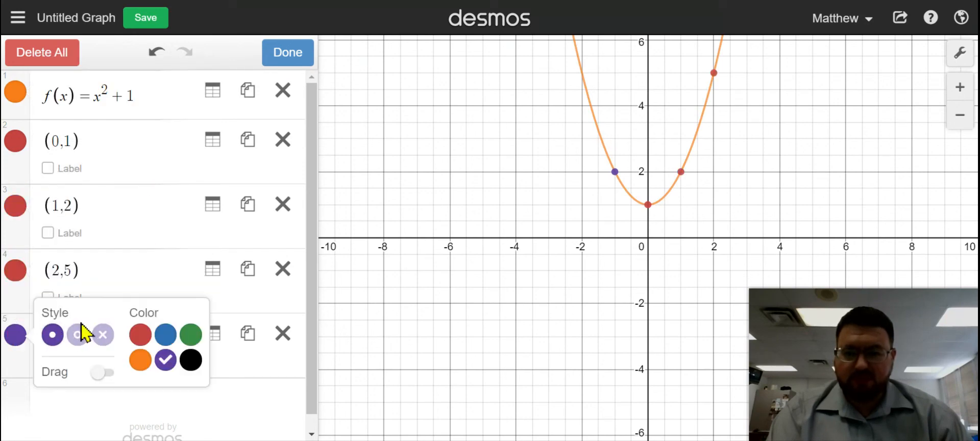
click(139, 335)
Step: Set the f(x) curve's colour to black and return to the normal expression list with (1,2) selected
click(21, 92)
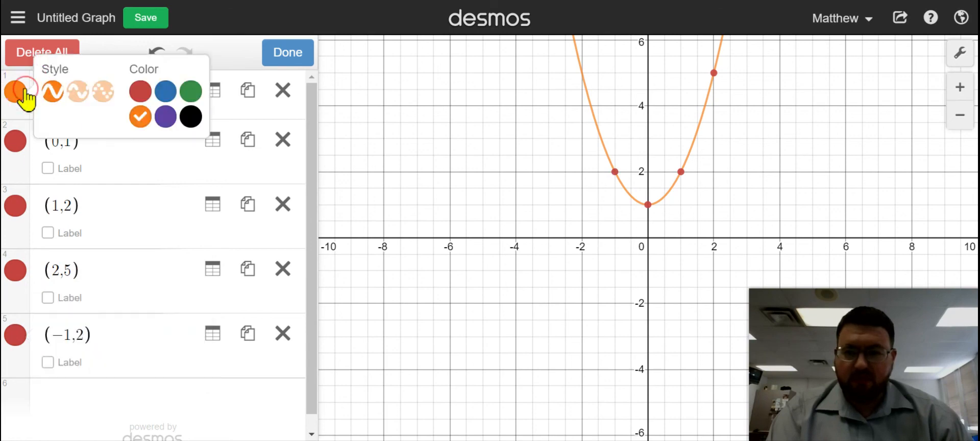
click(189, 117)
click(130, 213)
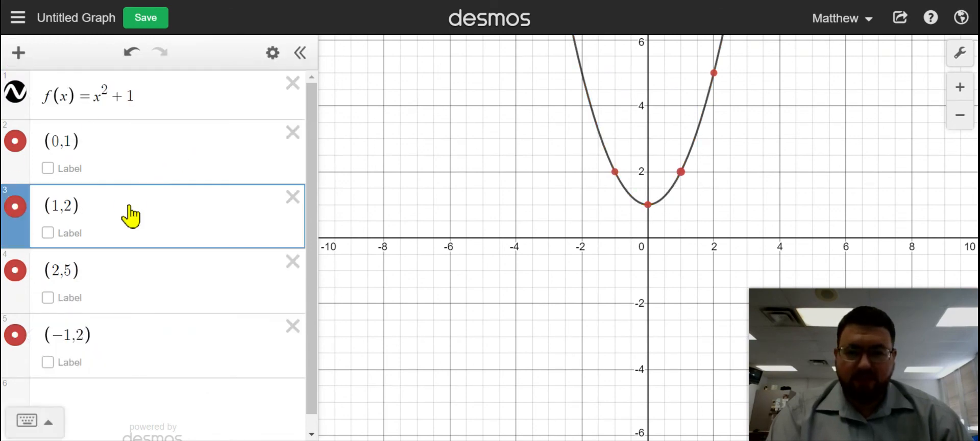
Step: Show the editing options for the expressions and return to the normal list with f(x) selected
click(272, 55)
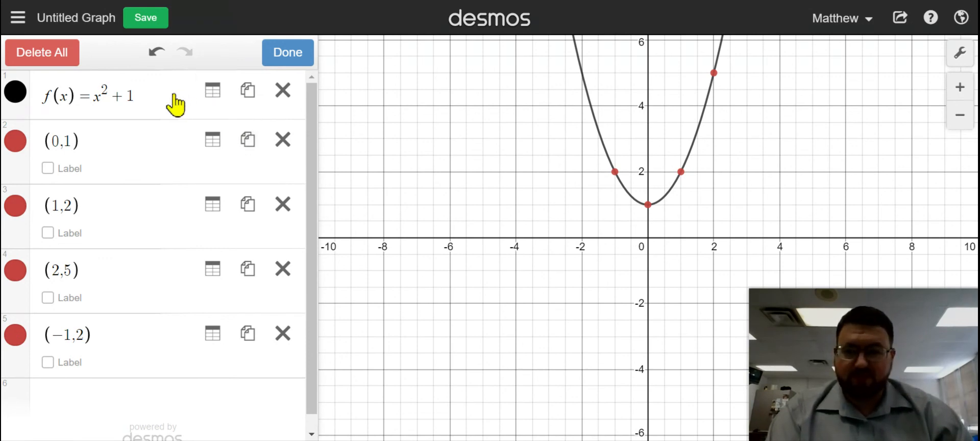
click(190, 85)
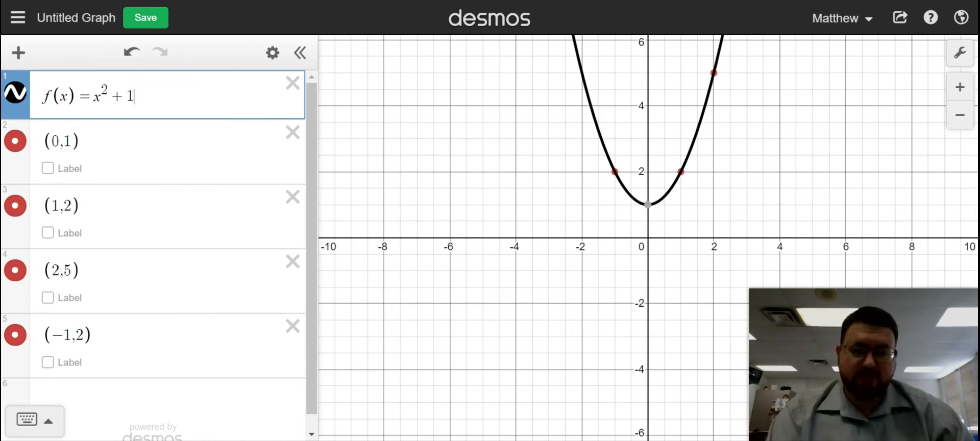
Step: Save the untitled graph with the title "Test graph"
click(60, 23)
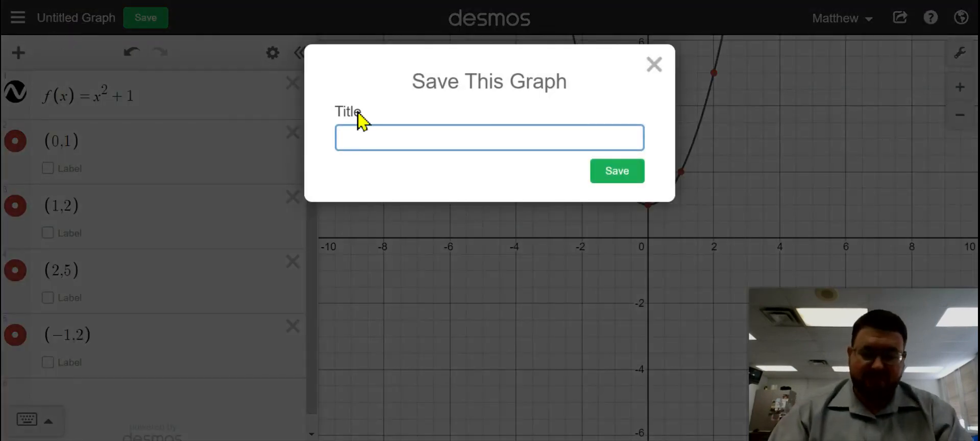
text(Test graph)
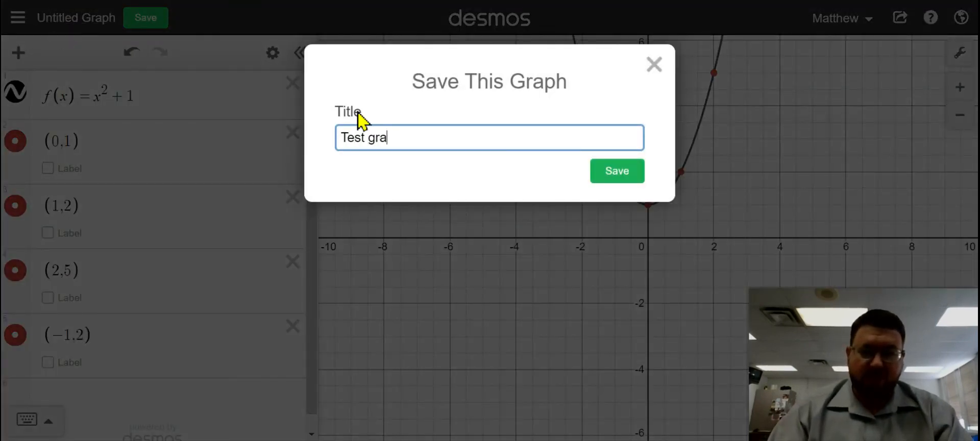
click(602, 173)
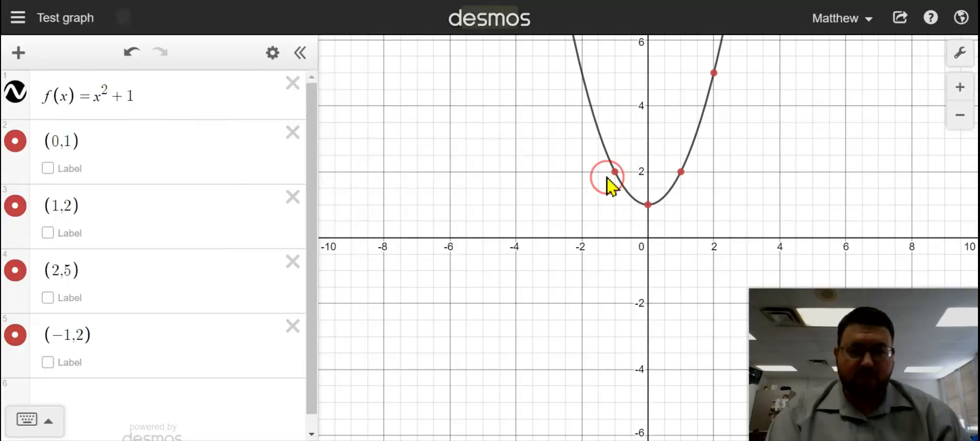
Step: View the list of saved graphs, return to the current graph and select the f(x) expression
click(19, 19)
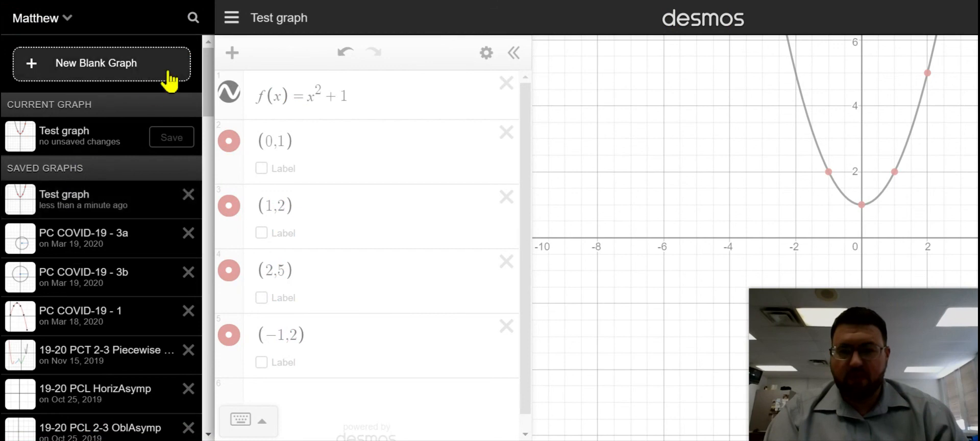
click(245, 99)
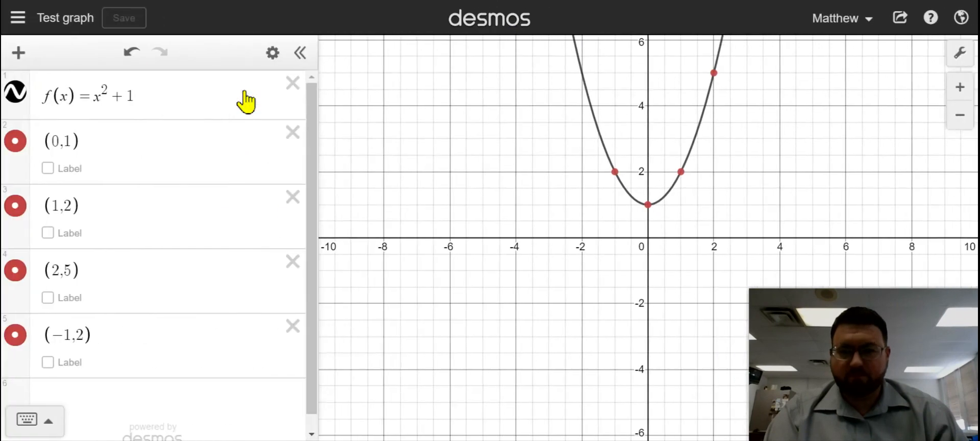
click(218, 103)
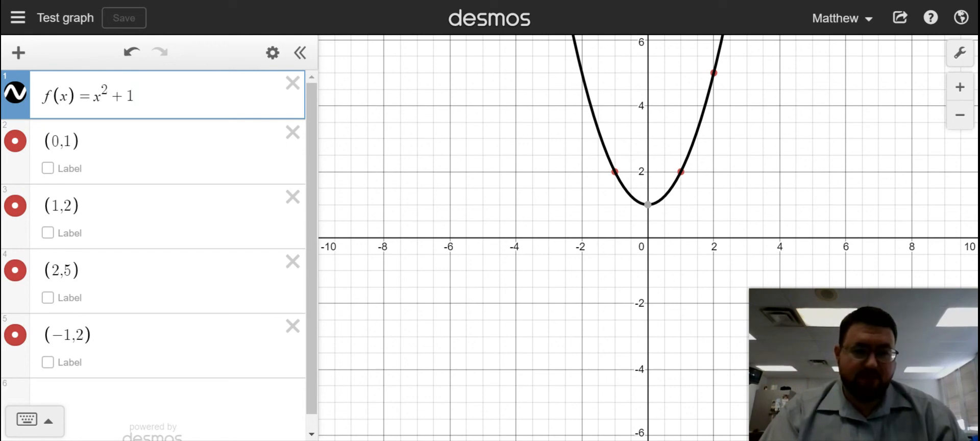
Step: Copy the graph's share link and close the sharing options
click(899, 18)
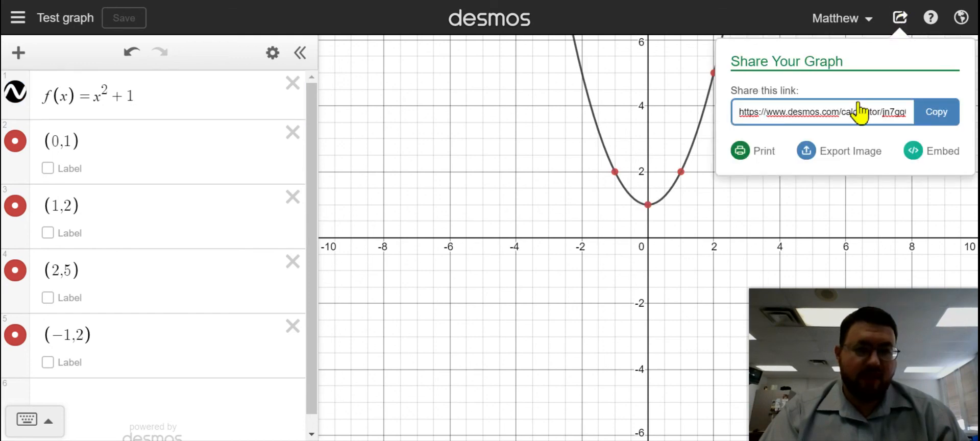
click(927, 117)
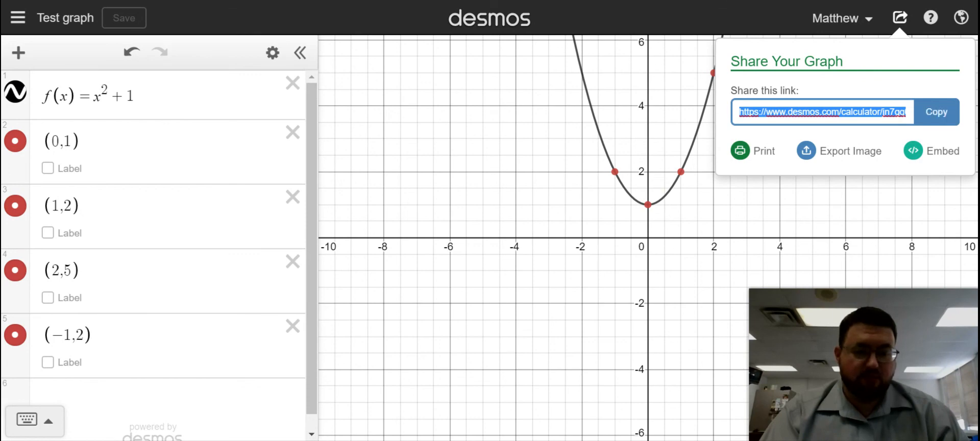
click(486, 186)
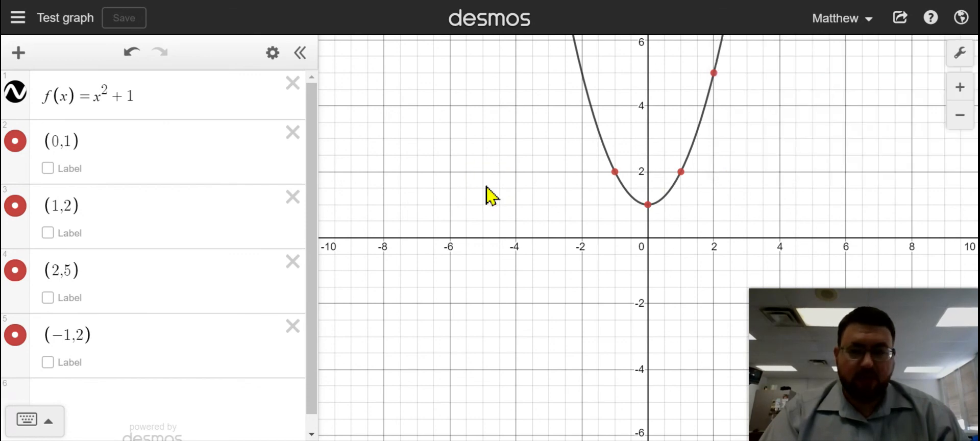